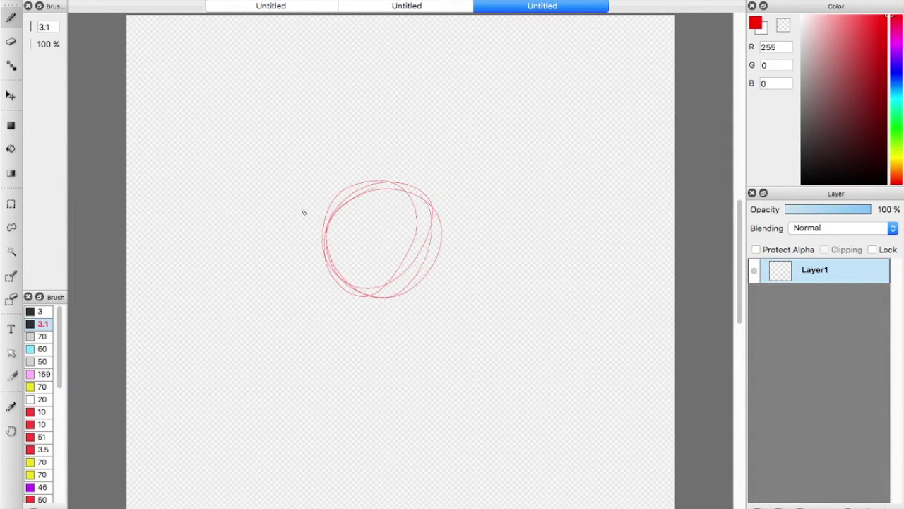
Undo the trial circle and sketch a head in left-facing profile with a skull circle, face plane, jaw and neck lines.
key("super+z")
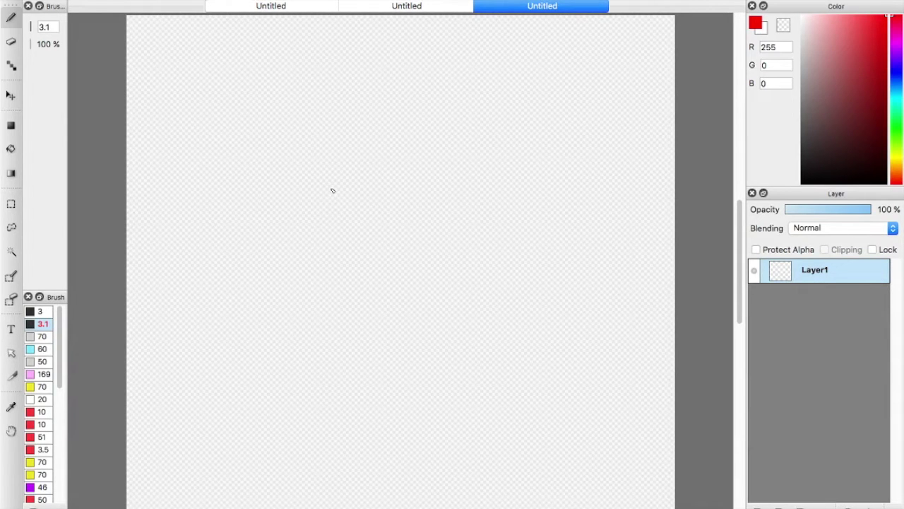
mouse_move(468, 137)
left_mouse_down()
mouse_move(525, 184)
mouse_move(490, 137)
mouse_move(501, 178)
left_mouse_up()
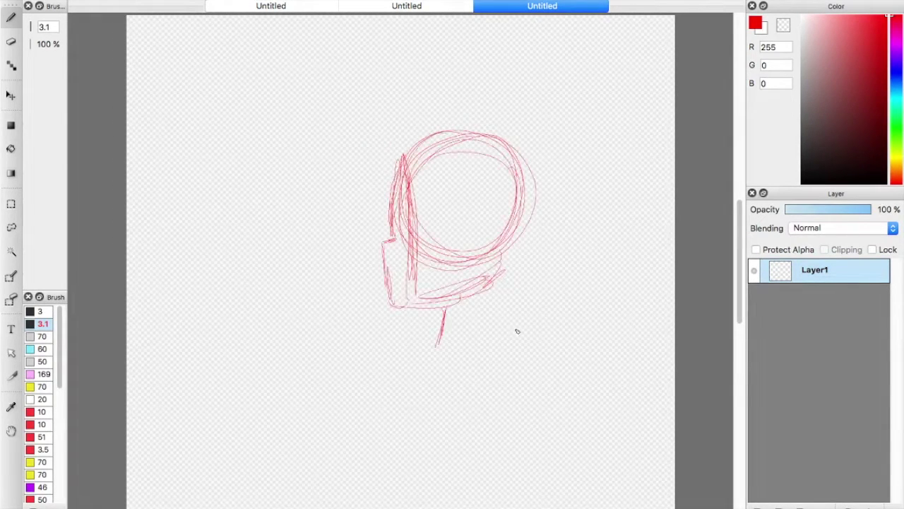
left_click_drag(515, 330, 509, 272)
mouse_move(545, 210)
left_mouse_down()
mouse_move(517, 260)
mouse_move(522, 141)
mouse_move(407, 146)
mouse_move(395, 185)
mouse_move(508, 136)
mouse_move(404, 161)
mouse_move(545, 175)
mouse_move(536, 244)
left_mouse_up()
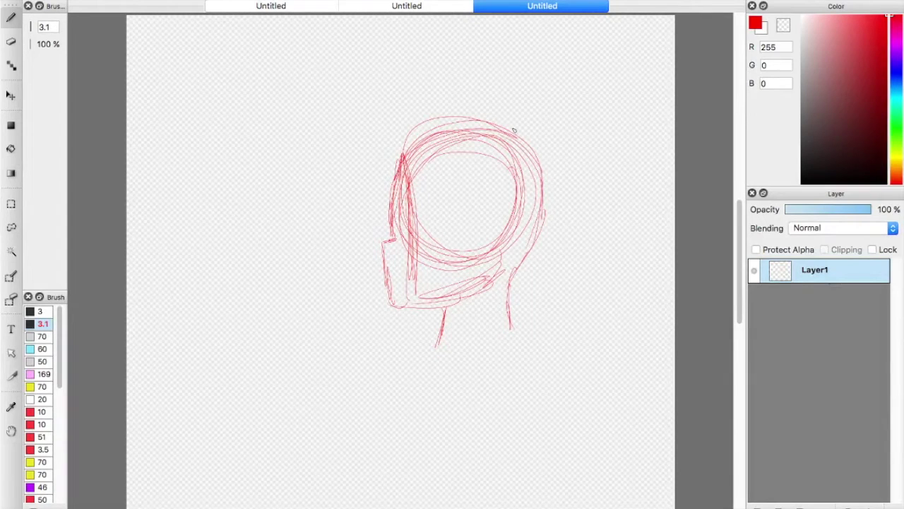
Sketch an angular outer shell around the head with a brow line, straight front edge, back edge and jaw edge.
left_click_drag(524, 159, 454, 168)
left_click_drag(538, 143, 390, 168)
left_click_drag(383, 181, 382, 198)
mouse_move(384, 248)
left_mouse_down()
mouse_move(388, 313)
mouse_move(481, 289)
mouse_move(433, 302)
mouse_move(499, 253)
left_mouse_up()
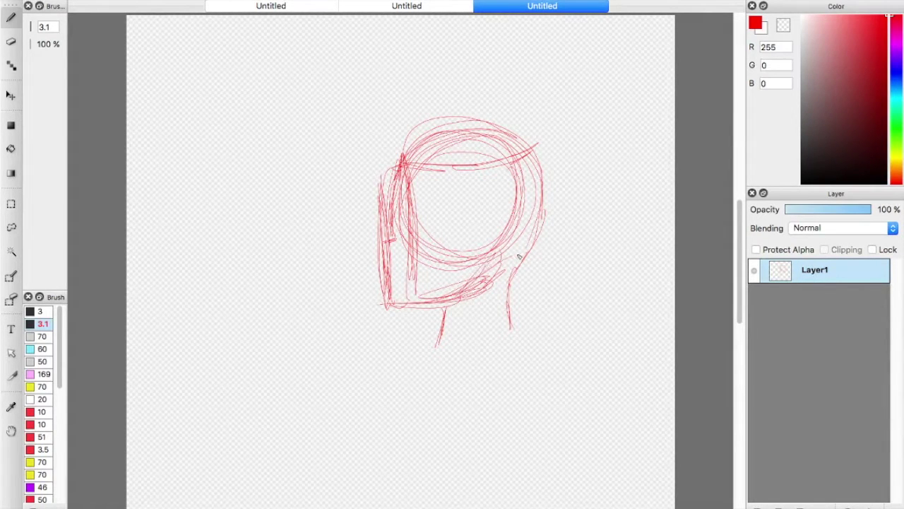
mouse_move(534, 141)
left_mouse_down()
mouse_move(540, 246)
mouse_move(460, 304)
mouse_move(486, 268)
mouse_move(541, 246)
left_mouse_up()
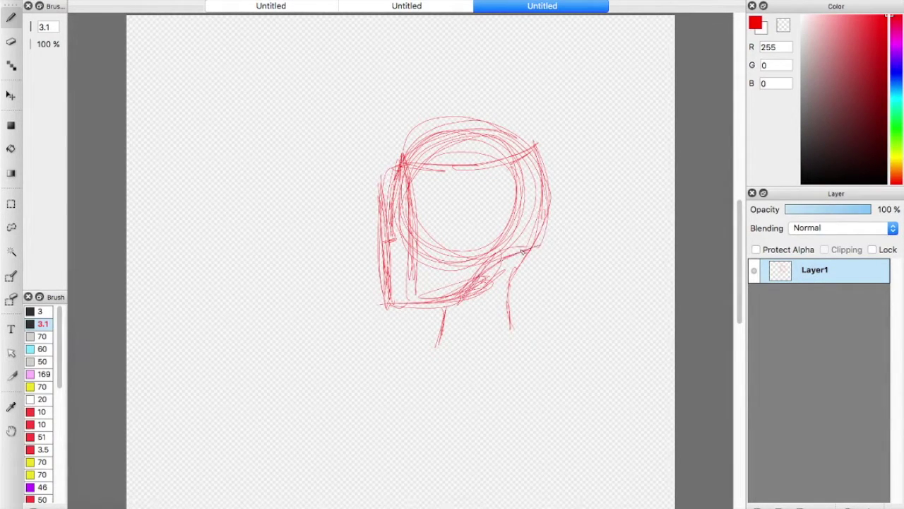
mouse_move(477, 301)
left_mouse_down()
mouse_move(394, 312)
mouse_move(433, 299)
left_mouse_up()
Sketch a small circle with a larger ring around it at the front of the face, and reinforce the shell's top edge.
left_click_drag(407, 208, 407, 210)
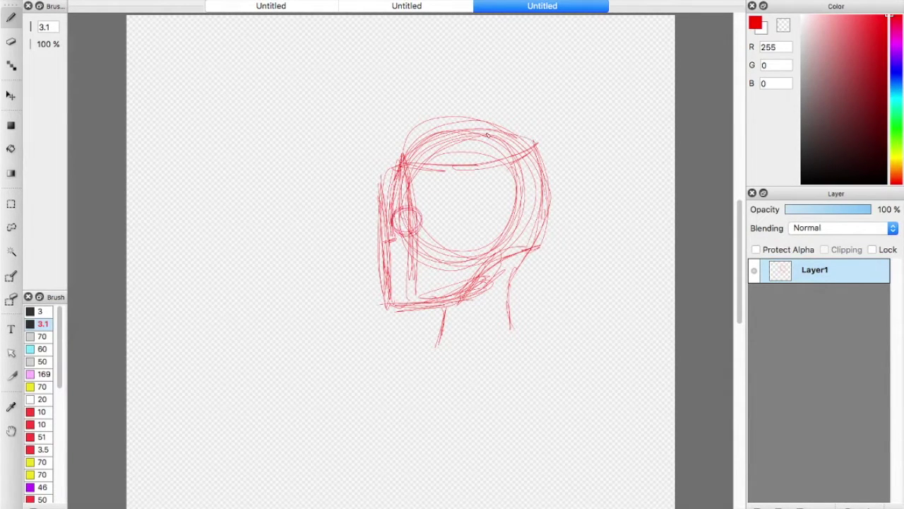
mouse_move(539, 144)
left_mouse_down()
mouse_move(414, 162)
mouse_move(523, 141)
left_mouse_up()
mouse_move(420, 138)
left_mouse_down()
mouse_move(406, 161)
mouse_move(535, 146)
mouse_move(407, 151)
mouse_move(538, 146)
left_mouse_up()
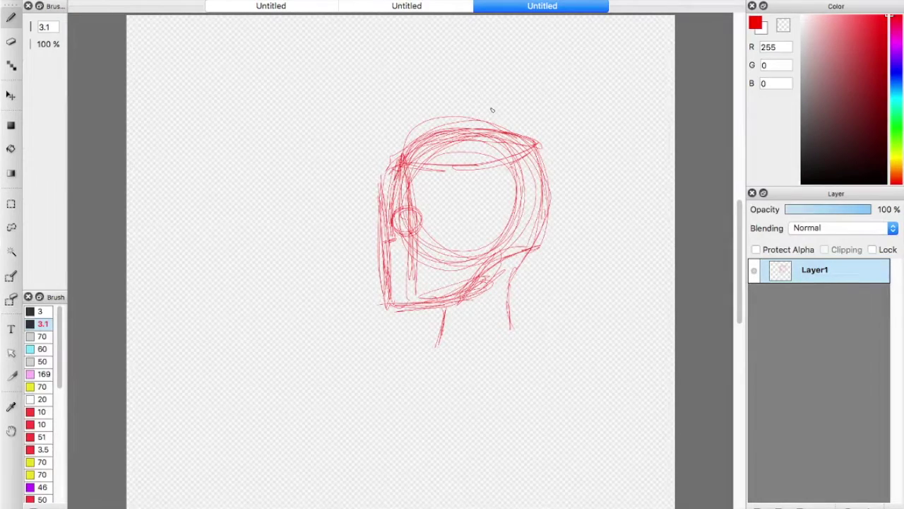
scroll(369, 173, "up", 5)
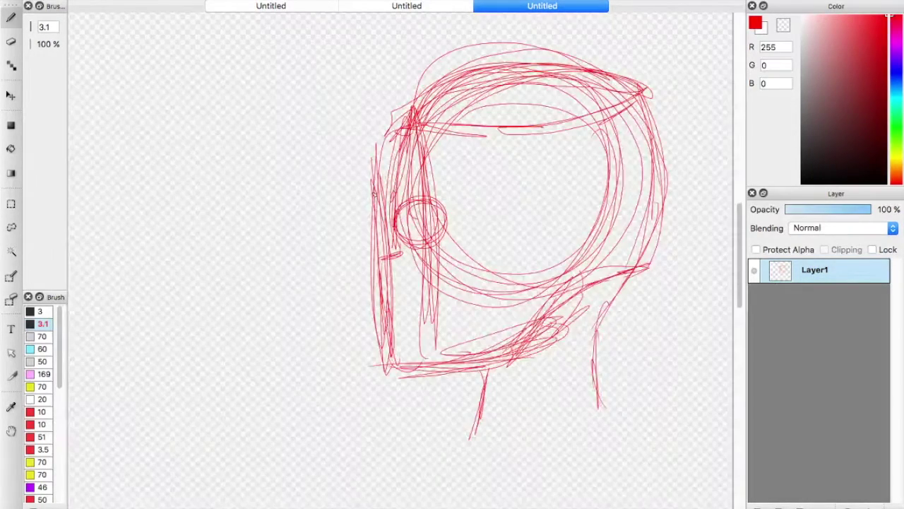
mouse_move(369, 172)
left_mouse_down()
mouse_move(420, 183)
mouse_move(367, 168)
left_mouse_up()
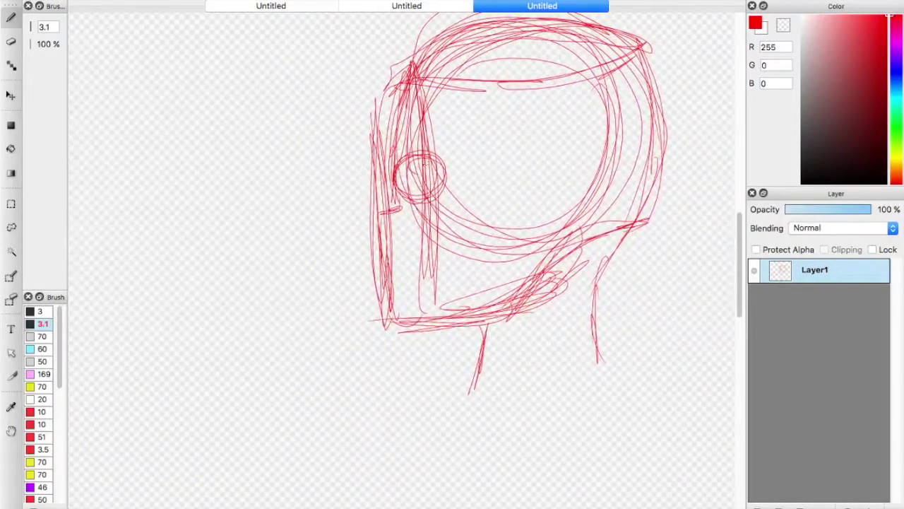
mouse_move(421, 149)
left_mouse_down()
mouse_move(393, 205)
mouse_move(388, 176)
mouse_move(379, 188)
mouse_move(427, 196)
mouse_move(444, 157)
left_mouse_up()
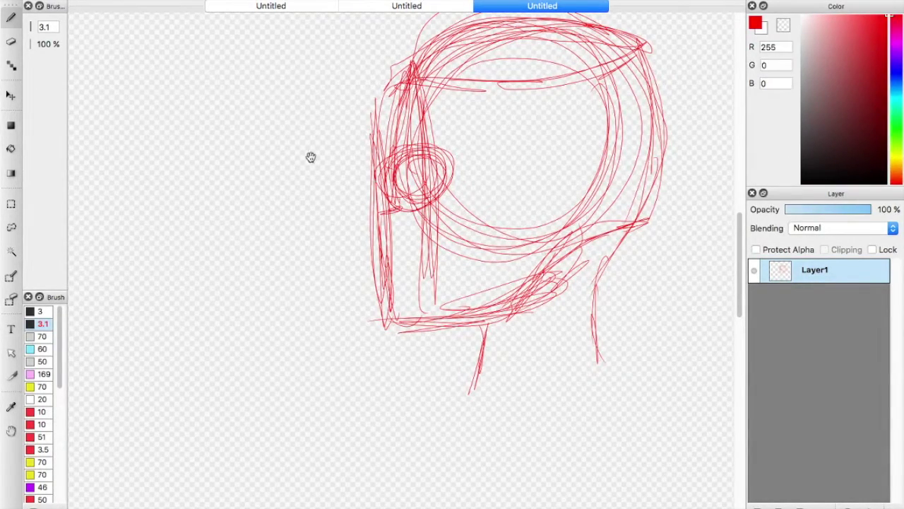
Sketch the upper muzzle projecting forward from the face, with a sloping top, slanted front end and lower edge.
mouse_move(311, 155)
left_mouse_down()
mouse_move(333, 283)
mouse_move(344, 141)
left_mouse_up()
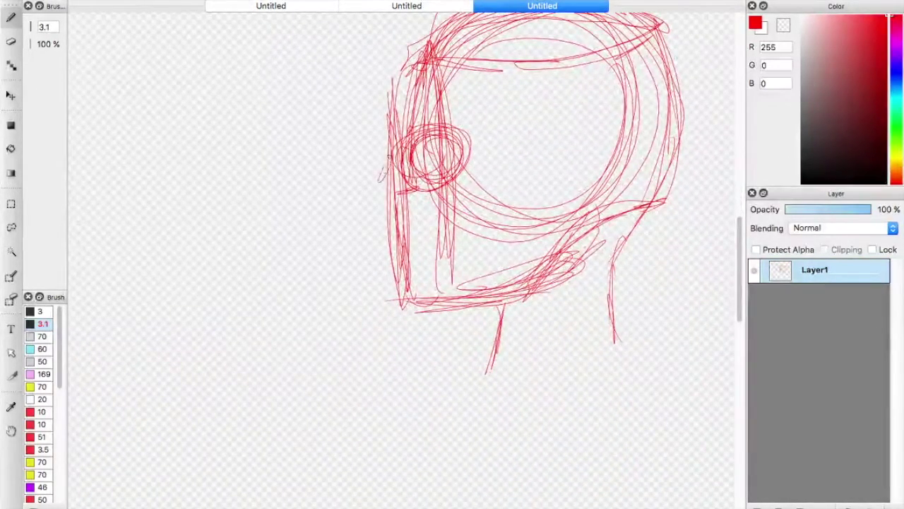
mouse_move(305, 200)
left_mouse_down()
mouse_move(387, 151)
mouse_move(273, 188)
left_mouse_up()
mouse_move(267, 198)
left_mouse_down()
mouse_move(280, 230)
mouse_move(316, 269)
mouse_move(396, 251)
mouse_move(396, 182)
mouse_move(400, 242)
left_mouse_up()
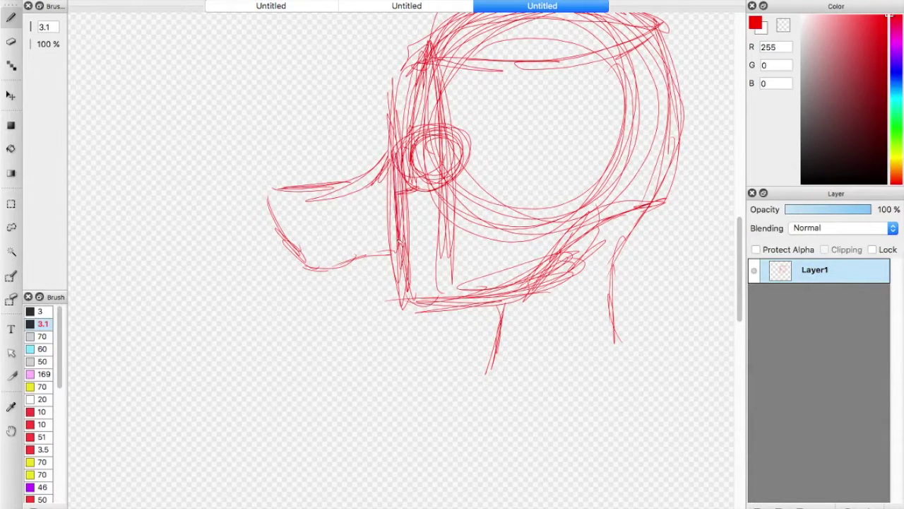
mouse_move(382, 161)
left_mouse_down()
mouse_move(263, 185)
mouse_move(311, 268)
left_mouse_up()
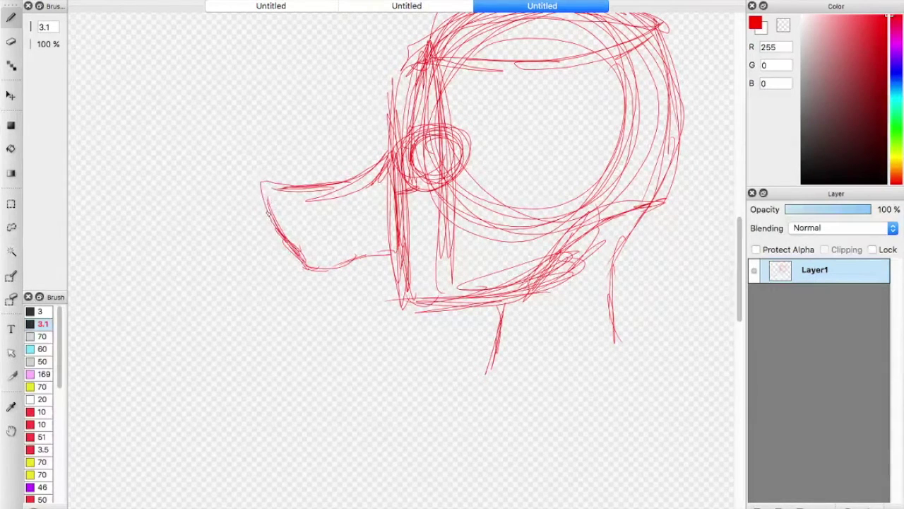
mouse_move(269, 215)
left_mouse_down()
mouse_move(290, 178)
mouse_move(258, 186)
mouse_move(306, 262)
left_mouse_up()
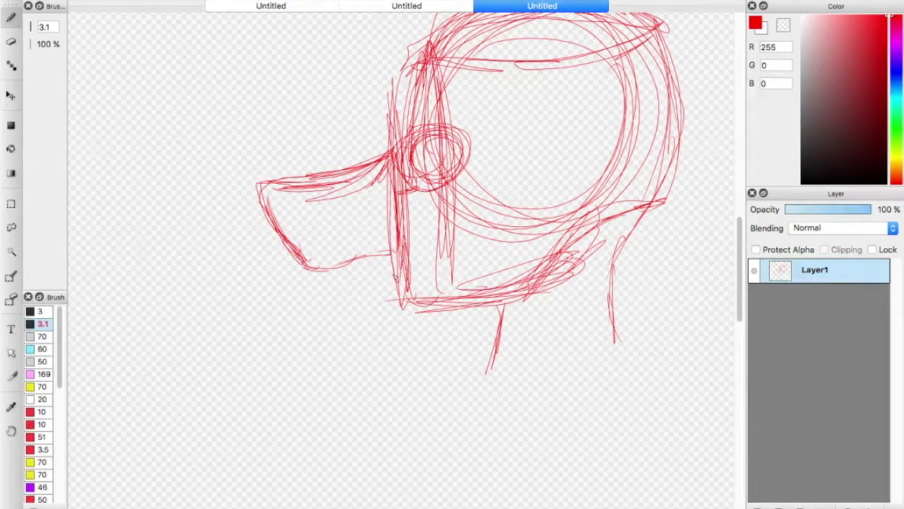
Sketch an open lower jaw below the muzzle and add an inner contour line at the muzzle's front end.
key("alt")
mouse_move(400, 269)
left_mouse_down()
mouse_move(455, 243)
mouse_move(444, 277)
mouse_move(325, 305)
mouse_move(348, 335)
mouse_move(387, 320)
mouse_move(452, 273)
mouse_move(452, 244)
mouse_move(368, 292)
mouse_move(326, 304)
left_mouse_up()
scroll(286, 94, "up", 2)
scroll(285, 94, "right", 2)
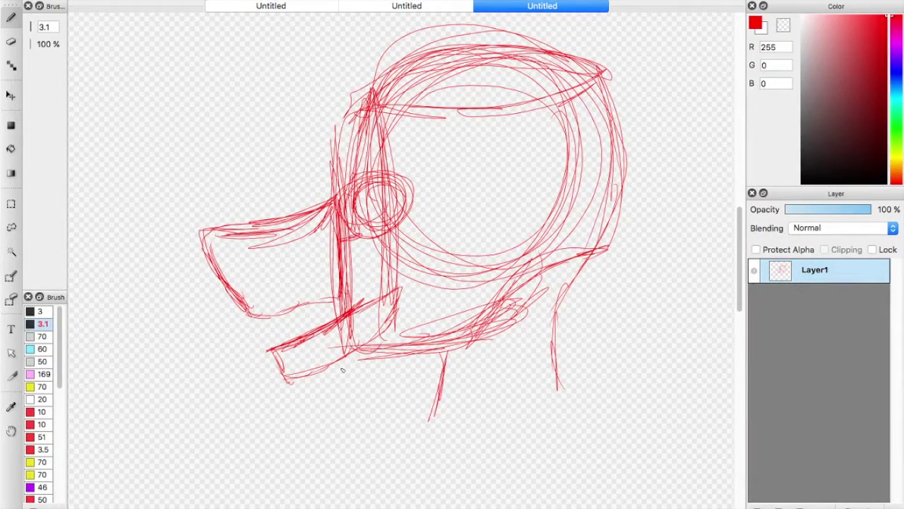
left_click_drag(229, 233, 224, 265)
mouse_move(237, 44)
left_mouse_down()
mouse_move(139, 52)
mouse_move(177, 141)
mouse_move(219, 133)
mouse_move(247, 64)
mouse_move(240, 44)
left_mouse_up()
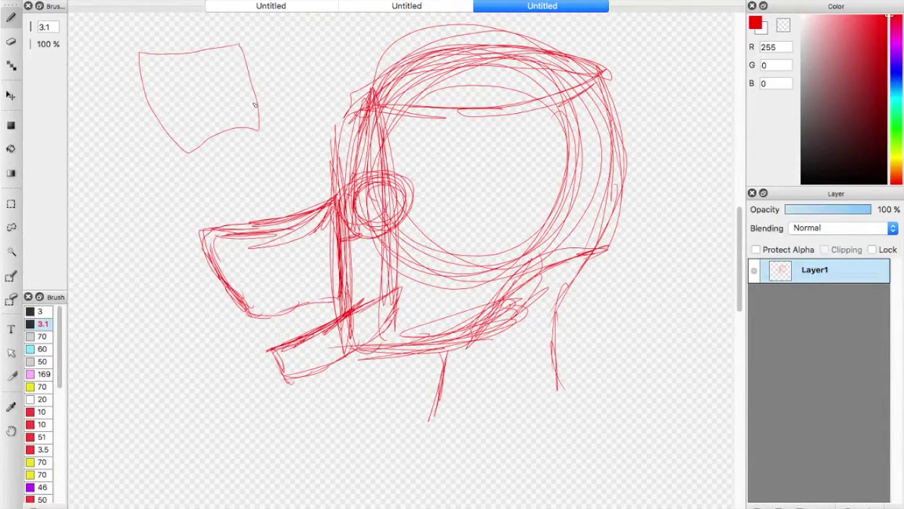
key("e")
mouse_move(256, 134)
left_mouse_down()
mouse_move(240, 55)
mouse_move(171, 61)
mouse_move(186, 115)
left_mouse_up()
key("b")
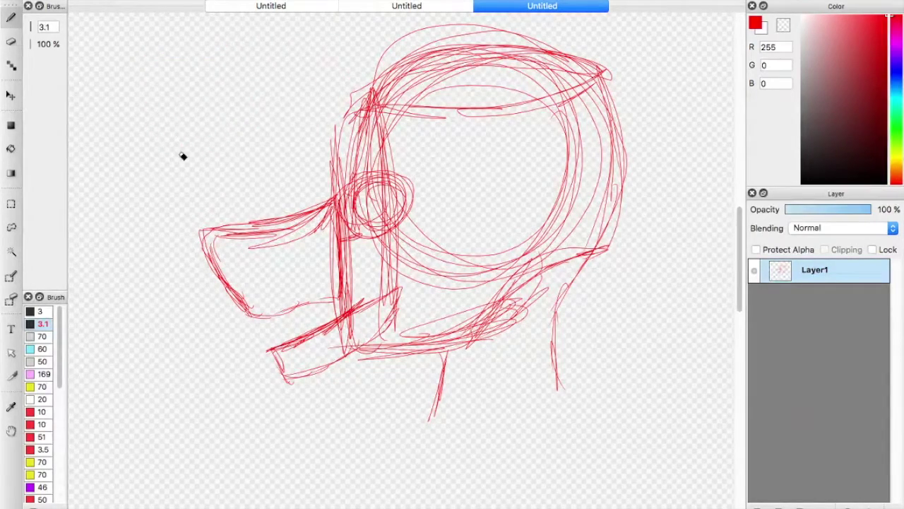
Sketch a raised bridge along the top of the muzzle and curve it up into the forehead.
left_click_drag(205, 218, 282, 200)
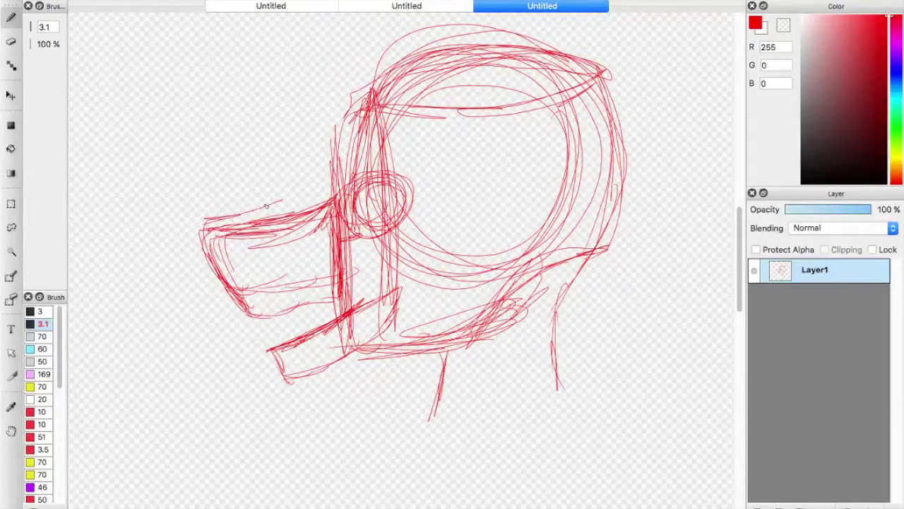
mouse_move(230, 212)
left_mouse_down()
mouse_move(324, 179)
mouse_move(277, 204)
mouse_move(338, 172)
mouse_move(341, 140)
mouse_move(338, 205)
left_mouse_up()
left_click_drag(346, 144, 335, 200)
left_click_drag(326, 167, 263, 215)
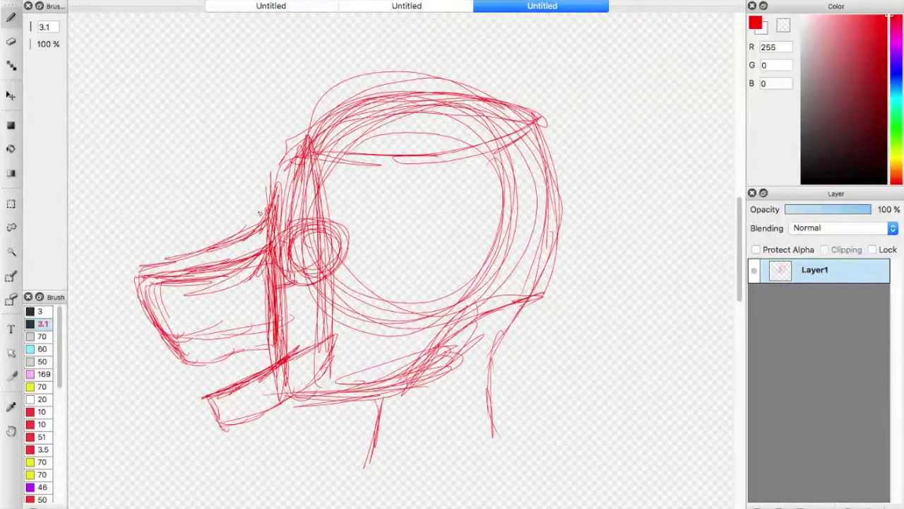
left_click_drag(281, 155, 266, 213)
Sketch a side panel edge from the crown down to the temple and forward in a notch above the face circle.
left_click_drag(380, 103, 409, 206)
mouse_move(408, 203)
left_mouse_down()
mouse_move(357, 225)
mouse_move(291, 204)
mouse_move(274, 239)
mouse_move(299, 203)
mouse_move(361, 222)
left_mouse_up()
mouse_move(360, 222)
left_mouse_down()
mouse_move(418, 190)
mouse_move(382, 110)
mouse_move(400, 177)
left_mouse_up()
mouse_move(386, 98)
left_mouse_down()
mouse_move(298, 145)
mouse_move(269, 213)
left_mouse_up()
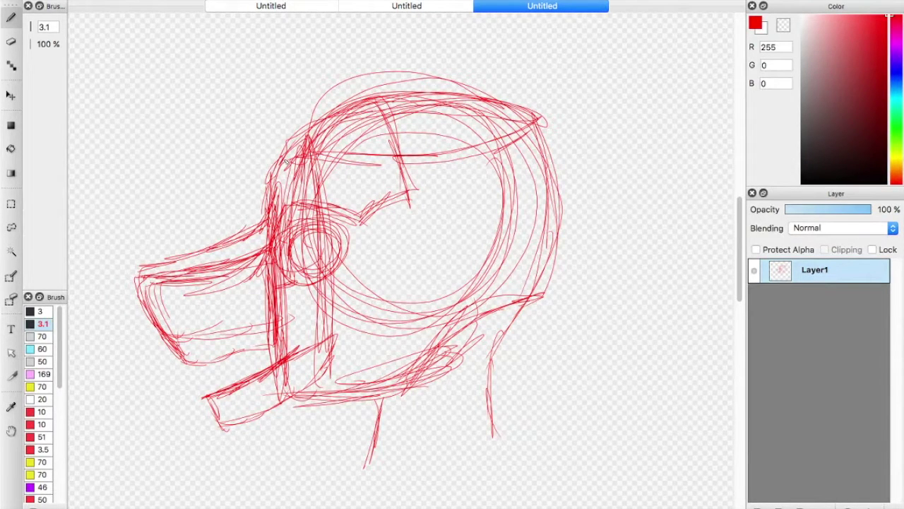
mouse_move(281, 173)
left_mouse_down()
mouse_move(308, 217)
mouse_move(283, 165)
mouse_move(279, 200)
mouse_move(285, 159)
mouse_move(340, 146)
left_mouse_up()
key("super+z")
scroll(304, 199, "up", 4)
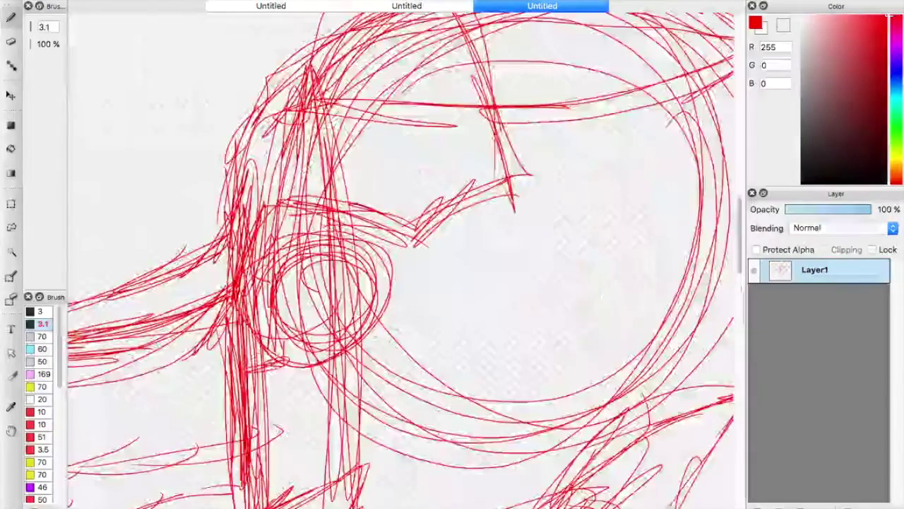
left_click_drag(304, 198, 397, 110)
mouse_move(339, 50)
left_mouse_down()
mouse_move(333, 118)
mouse_move(342, 164)
left_mouse_up()
left_click_drag(353, 90, 351, 113)
key("super+z")
key("super+z")
key("super+z")
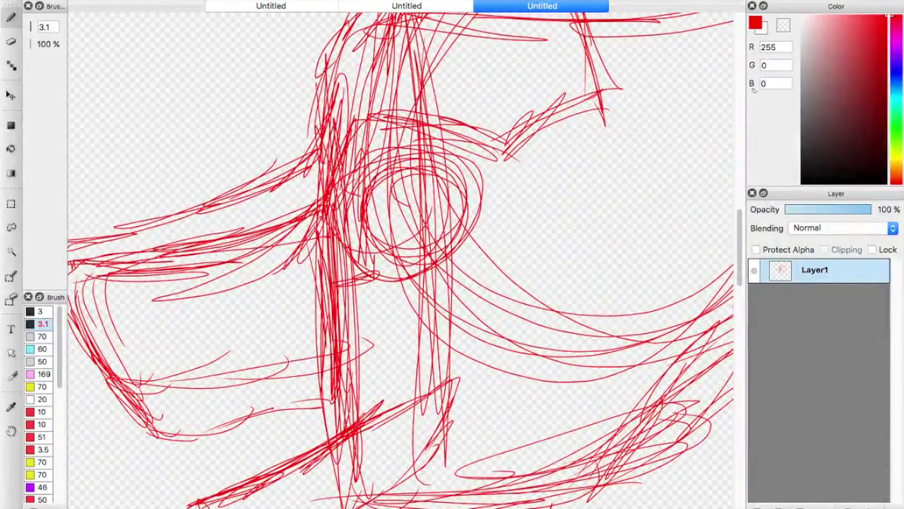
Set the brush colour to a darker red with R 182, G 0, B 0.
left_click(887, 63)
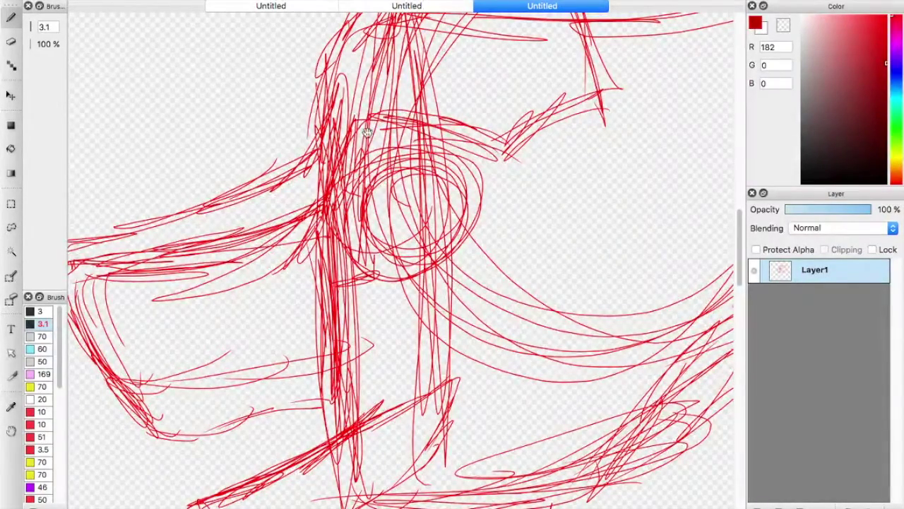
left_click_drag(367, 132, 344, 206)
mouse_move(322, 141)
left_mouse_down()
mouse_move(319, 233)
mouse_move(320, 208)
mouse_move(423, 149)
left_mouse_up()
left_click_drag(349, 127, 450, 164)
left_click_drag(367, 136, 465, 186)
left_click_drag(370, 154, 473, 212)
mouse_move(464, 202)
left_mouse_down()
mouse_move(315, 231)
mouse_move(424, 216)
left_mouse_up()
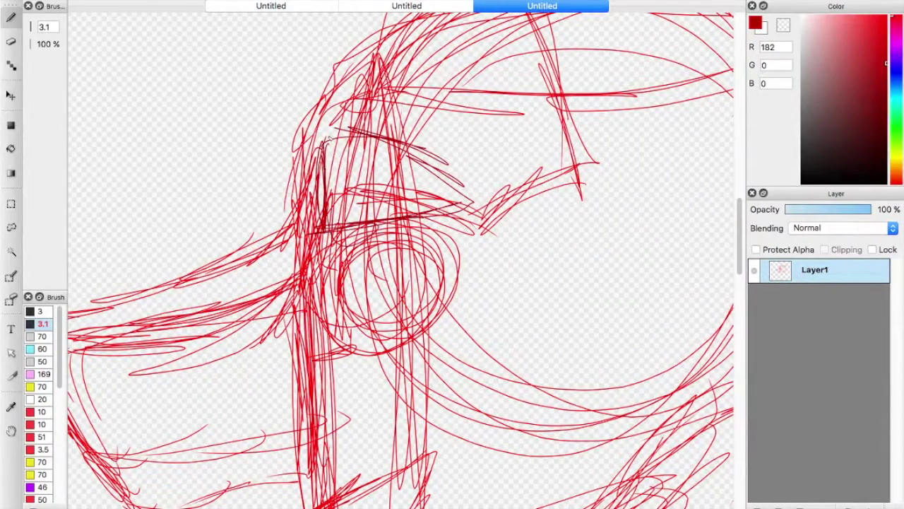
left_click_drag(328, 137, 319, 189)
left_click_drag(322, 160, 325, 247)
key("super+z")
key("super+z")
key("super+z")
key("super+z")
key("super+z")
key("super+z")
mouse_move(442, 189)
left_mouse_down()
mouse_move(328, 159)
mouse_move(461, 133)
mouse_move(460, 170)
mouse_move(425, 240)
mouse_move(293, 228)
mouse_move(383, 253)
mouse_move(291, 223)
mouse_move(445, 118)
left_mouse_up()
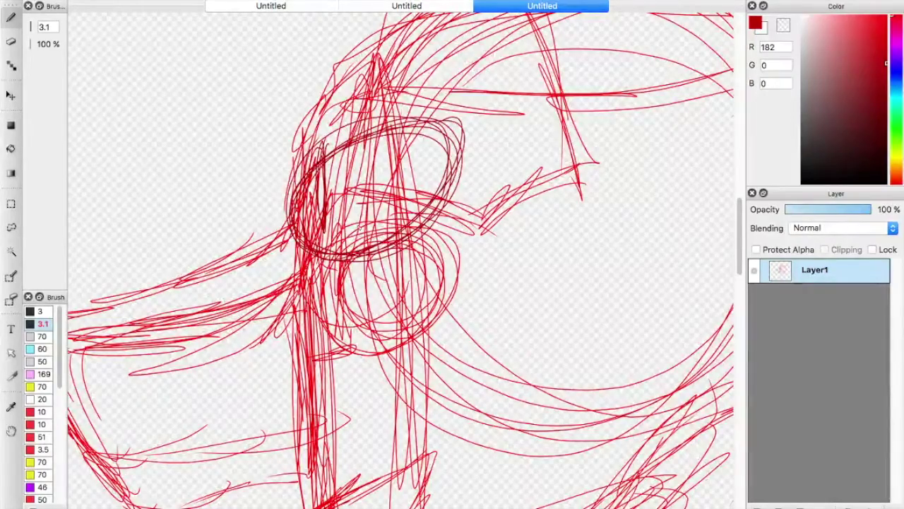
scroll(359, 226, "down", 2)
mouse_move(360, 290)
left_mouse_down()
mouse_move(320, 211)
mouse_move(342, 230)
left_mouse_up()
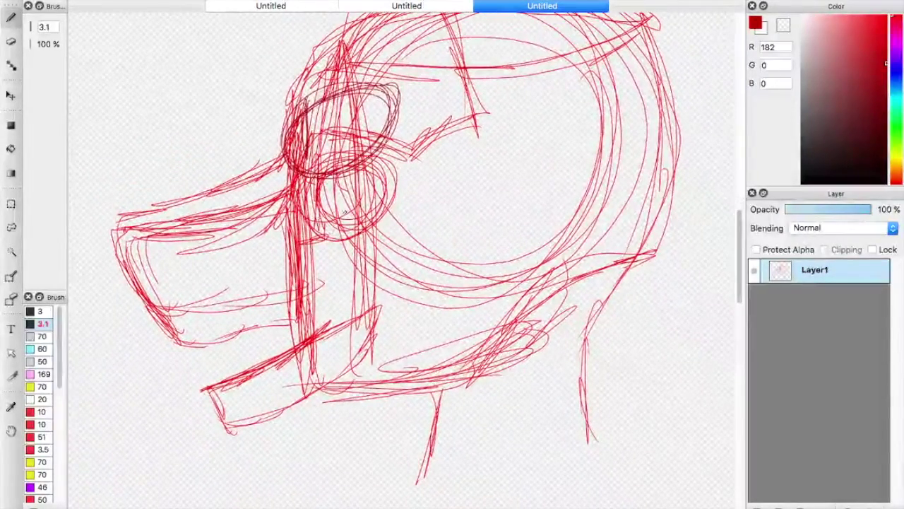
key("ctrl+z")
Sketch the curved upper and lower edges of a pointed eye opening above the face circle in dark red.
left_click_drag(305, 103, 417, 114)
left_click_drag(412, 109, 307, 171)
left_click_drag(304, 207, 286, 193)
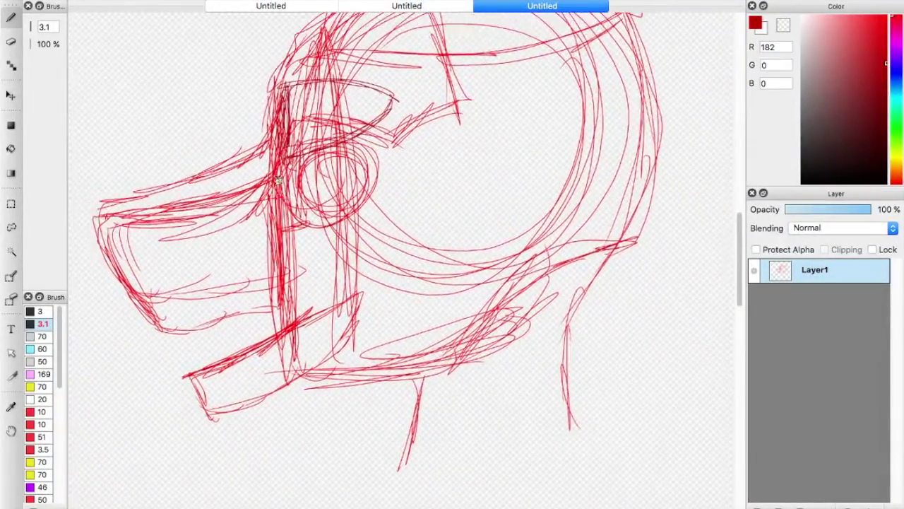
Sketch the mouth corner in dark red where the upper muzzle and lower jaw meet.
left_click_drag(302, 236, 249, 304)
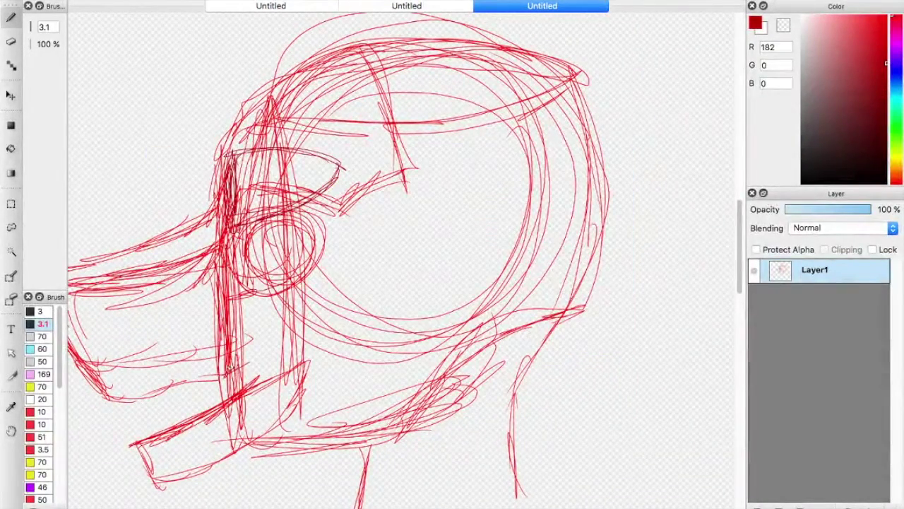
left_click_drag(219, 239, 231, 335)
mouse_move(229, 369)
left_mouse_down()
mouse_move(294, 332)
mouse_move(280, 378)
left_mouse_up()
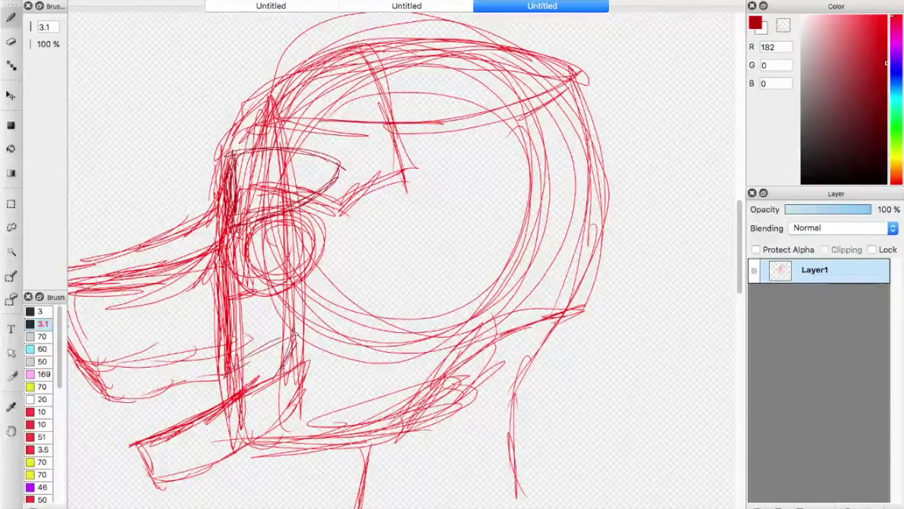
mouse_move(294, 335)
left_mouse_down()
mouse_move(212, 373)
mouse_move(284, 335)
mouse_move(277, 381)
left_mouse_up()
Draw a long diagonal cheek line in dark red from the mouth corner up toward the back of the head.
left_click_drag(258, 301, 230, 349)
left_click_drag(234, 335, 301, 257)
left_click_drag(241, 314, 349, 239)
left_click_drag(261, 299, 390, 221)
left_click_drag(311, 264, 473, 182)
left_click_drag(386, 218, 438, 182)
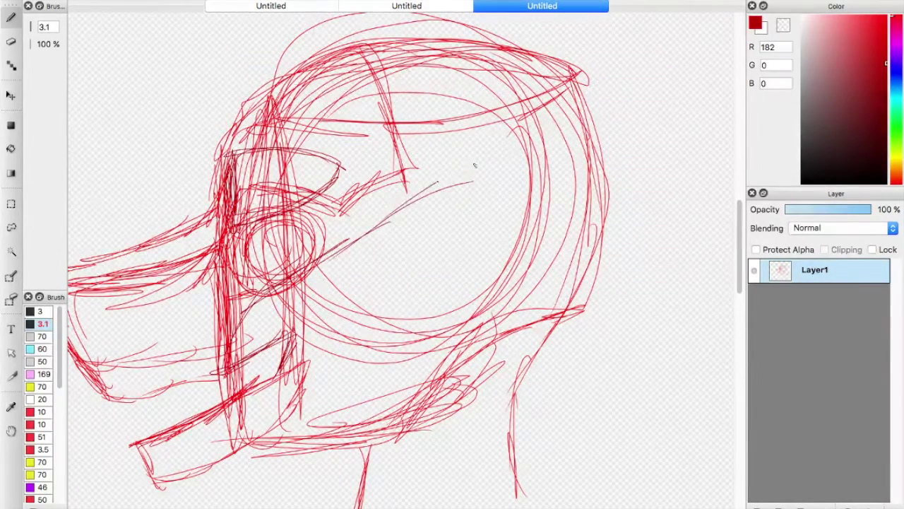
left_click_drag(389, 196, 514, 134)
left_click_drag(475, 157, 291, 274)
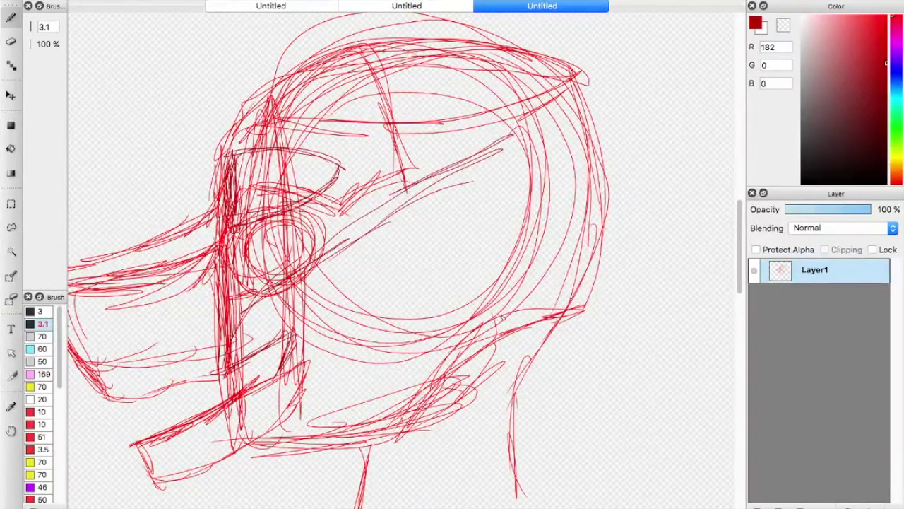
Sketch a small ear curve, then close the cheek panel with a curved back edge and a lower edge to the mouth corner.
mouse_move(455, 214)
left_mouse_down()
mouse_move(482, 240)
mouse_move(459, 273)
mouse_move(469, 213)
mouse_move(464, 269)
left_mouse_up()
mouse_move(502, 147)
left_mouse_down()
mouse_move(537, 187)
mouse_move(543, 246)
mouse_move(523, 181)
mouse_move(524, 244)
left_mouse_up()
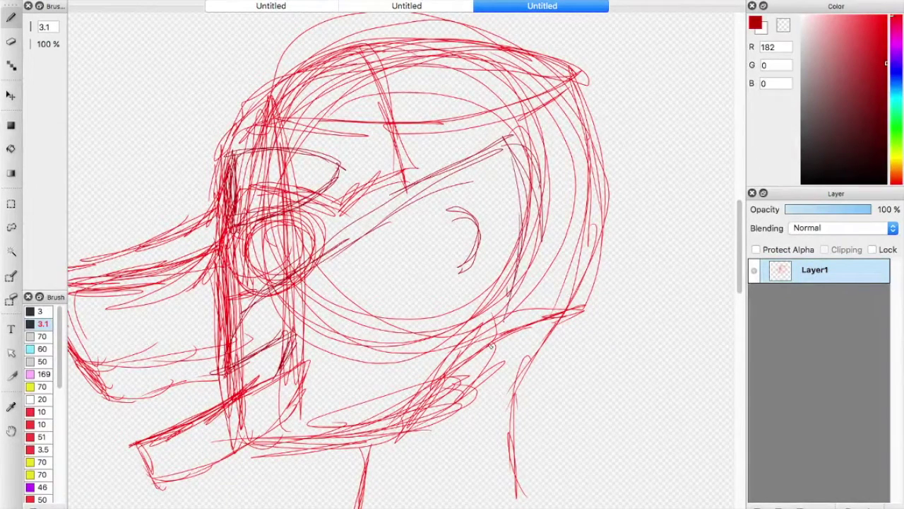
left_click_drag(437, 362, 308, 378)
left_click_drag(376, 367, 268, 374)
mouse_move(268, 373)
left_mouse_down()
mouse_move(346, 372)
mouse_move(444, 339)
left_mouse_up()
left_click_drag(400, 372, 304, 374)
mouse_move(303, 374)
left_mouse_down()
mouse_move(426, 371)
mouse_move(399, 192)
mouse_move(233, 365)
left_mouse_up()
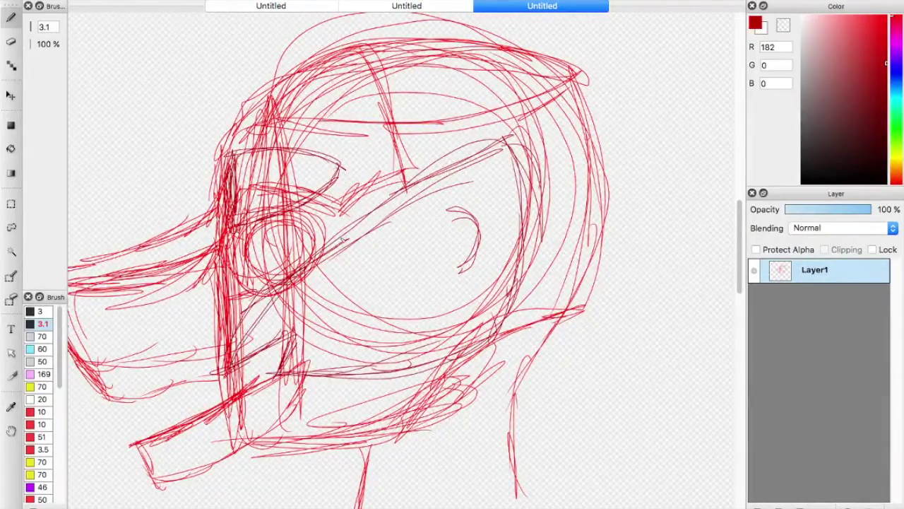
Reinforce the cheek panel's outline and add inner contour strokes near the ear curve in dark red.
left_click_drag(409, 273, 509, 230)
mouse_move(414, 297)
left_mouse_down()
mouse_move(336, 324)
mouse_move(466, 294)
mouse_move(590, 215)
left_mouse_up()
left_click_drag(521, 269, 443, 185)
mouse_move(386, 230)
left_mouse_down()
mouse_move(322, 315)
mouse_move(424, 301)
mouse_move(331, 323)
mouse_move(422, 205)
mouse_move(554, 251)
left_mouse_up()
Darken the lower jaw's outline and sketch its slanted rear hinge edge below the cheek panel.
left_click_drag(489, 347, 405, 290)
left_click_drag(304, 274, 159, 343)
mouse_move(159, 344)
left_mouse_down()
mouse_move(170, 382)
mouse_move(297, 341)
mouse_move(249, 351)
left_mouse_up()
left_click_drag(316, 334, 332, 306)
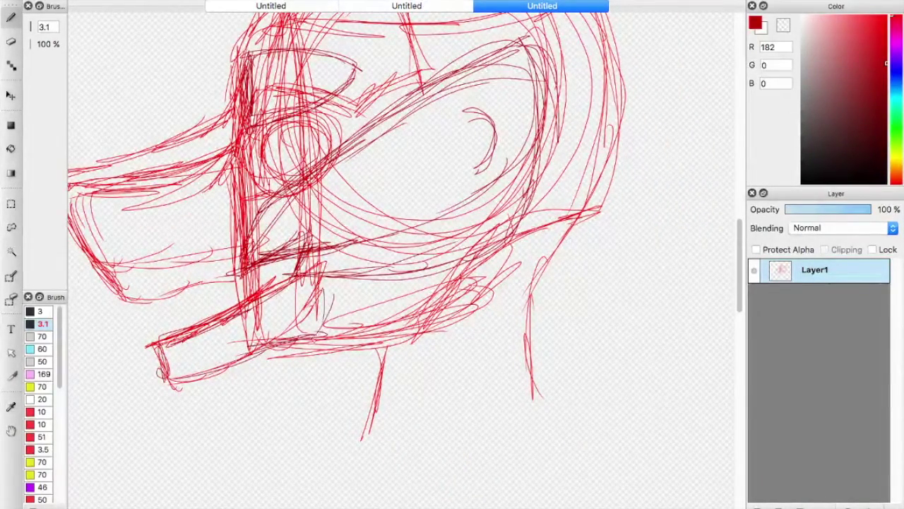
left_click_drag(321, 333, 340, 292)
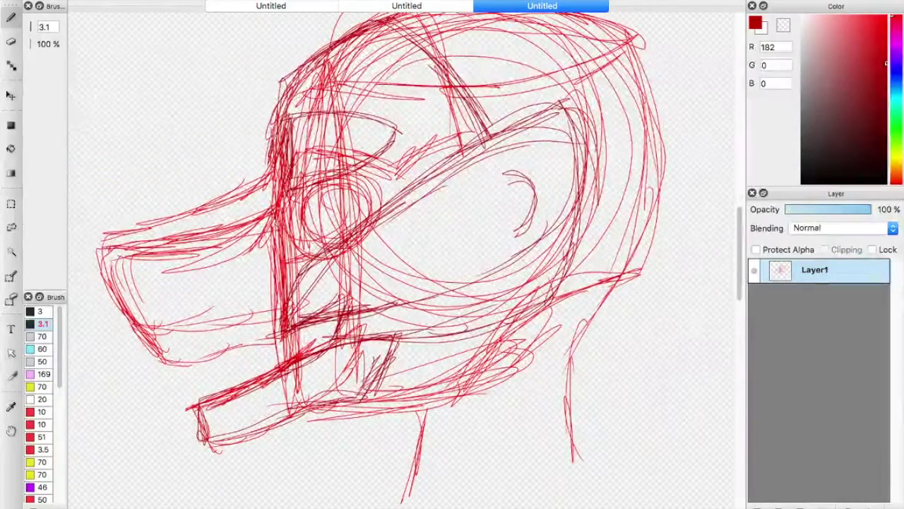
Sketch the slanted brow line, the rounded eye opening beneath it and short strokes at the outer eye corner in dark red.
mouse_move(282, 201)
left_mouse_down()
mouse_move(273, 237)
mouse_move(319, 254)
left_mouse_up()
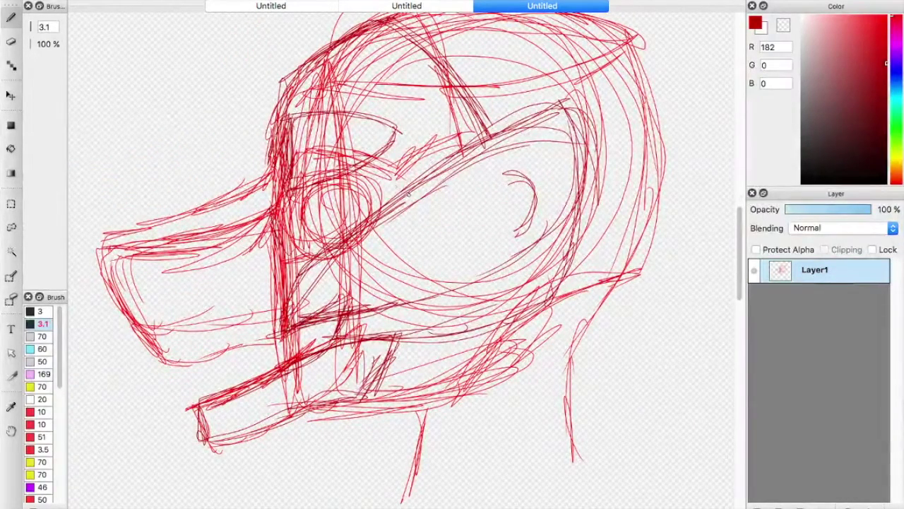
left_click_drag(378, 161, 411, 202)
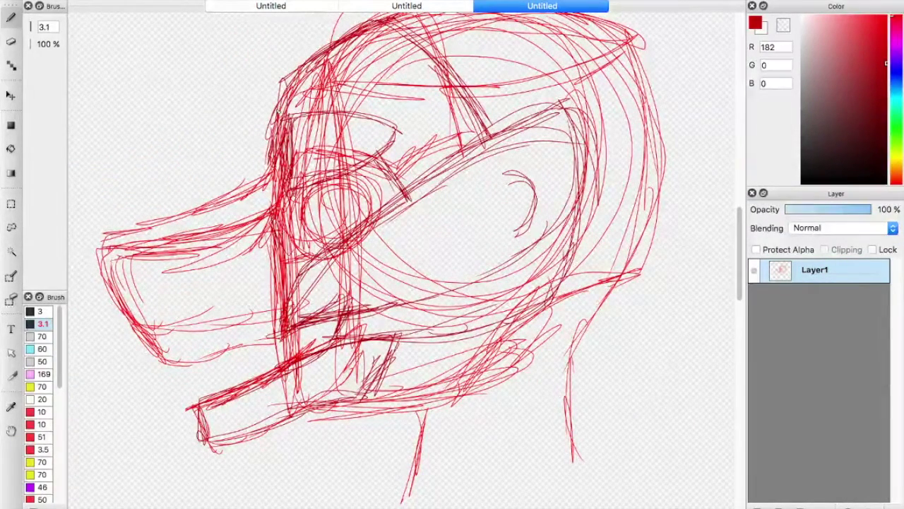
mouse_move(280, 205)
left_mouse_down()
mouse_move(390, 157)
mouse_move(272, 201)
mouse_move(369, 162)
mouse_move(384, 175)
left_mouse_up()
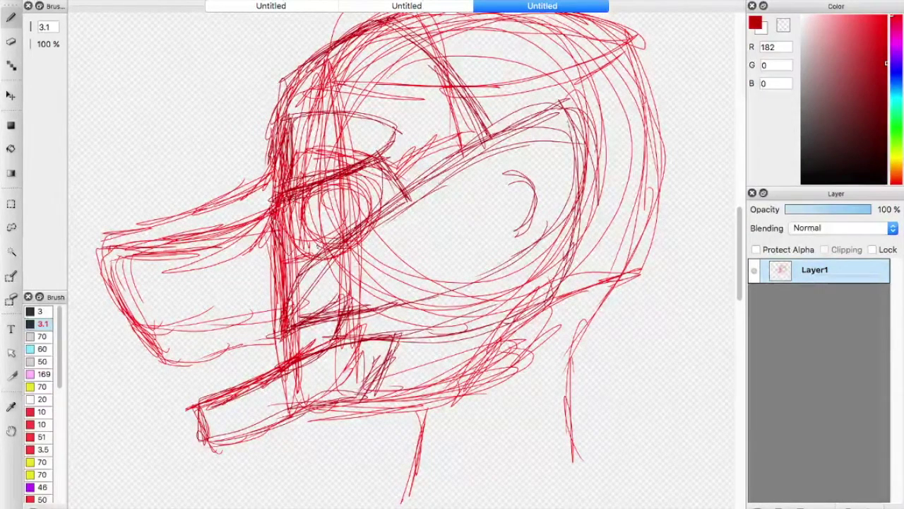
mouse_move(335, 247)
left_mouse_down()
mouse_move(271, 198)
mouse_move(380, 196)
mouse_move(341, 248)
mouse_move(268, 194)
mouse_move(380, 140)
mouse_move(315, 241)
mouse_move(340, 244)
mouse_move(379, 147)
mouse_move(374, 195)
mouse_move(272, 194)
mouse_move(380, 189)
mouse_move(376, 165)
left_mouse_up()
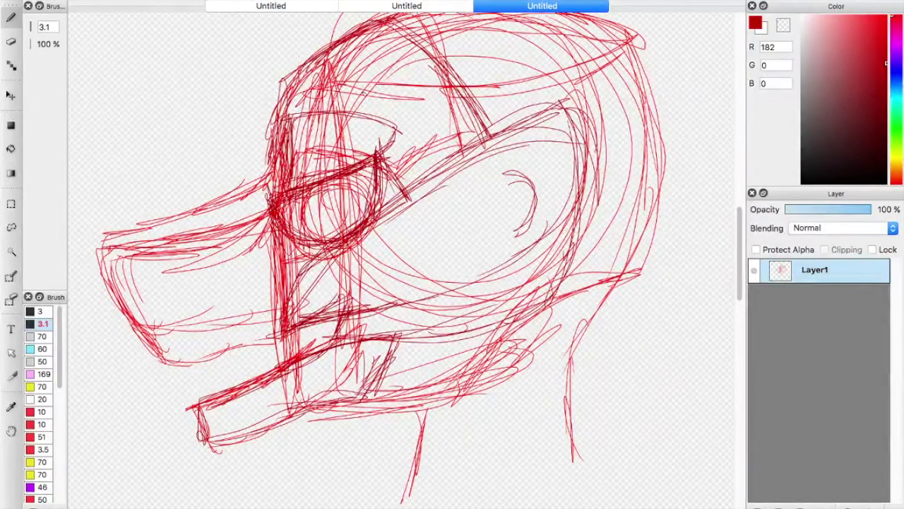
Sketch a tapered nose in front of the muzzle in dark red, with a flat upper edge and a curved front edge.
left_click_drag(233, 168, 281, 148)
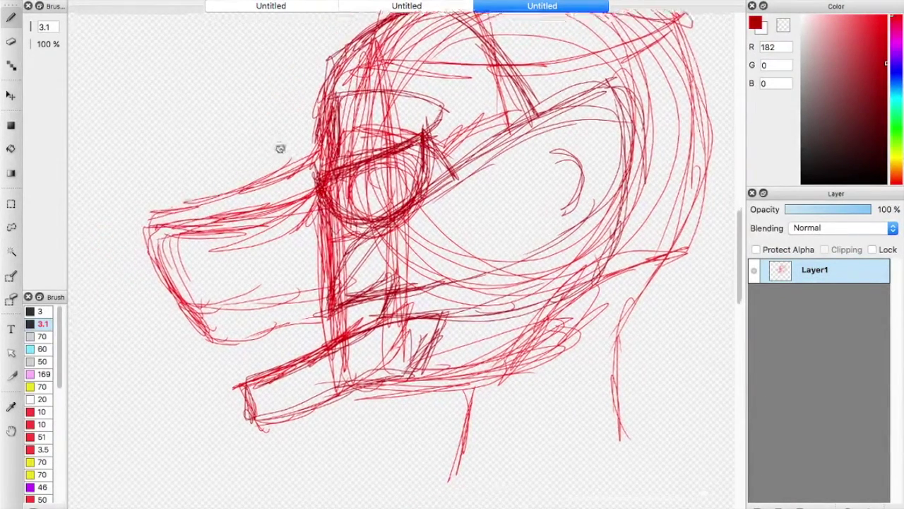
left_click_drag(194, 144, 233, 142)
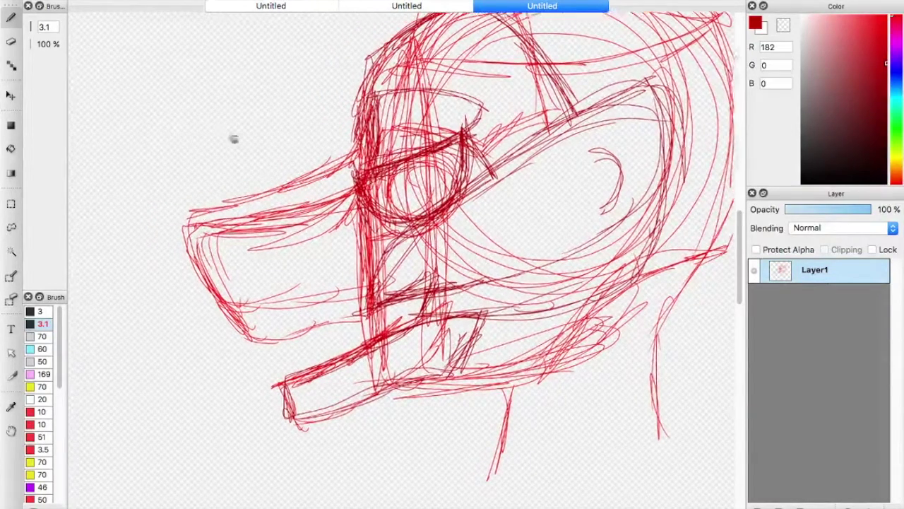
mouse_move(203, 210)
left_mouse_down()
mouse_move(141, 198)
mouse_move(136, 242)
mouse_move(189, 295)
mouse_move(209, 288)
mouse_move(214, 255)
mouse_move(204, 245)
mouse_move(225, 204)
mouse_move(134, 200)
mouse_move(127, 219)
left_mouse_up()
left_click_drag(124, 197, 139, 221)
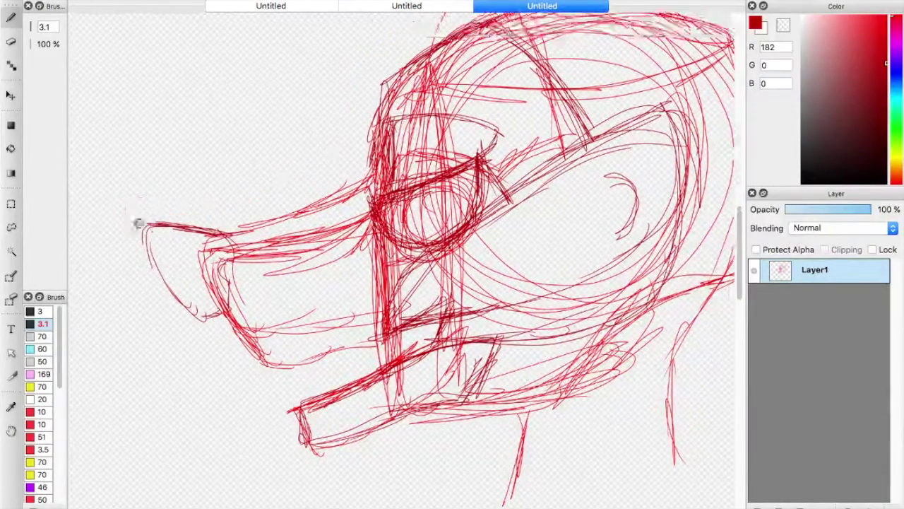
left_click_drag(179, 171, 162, 134)
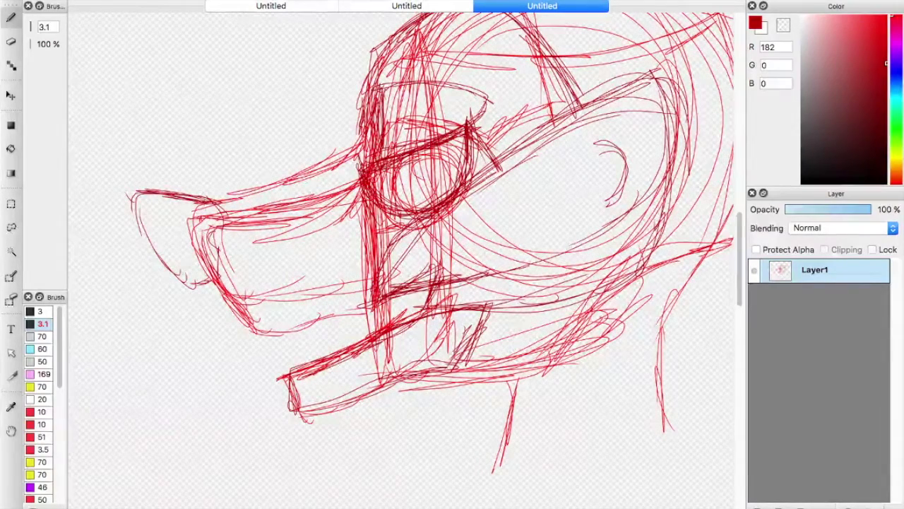
mouse_move(278, 216)
left_mouse_down()
mouse_move(268, 200)
mouse_move(280, 228)
left_mouse_up()
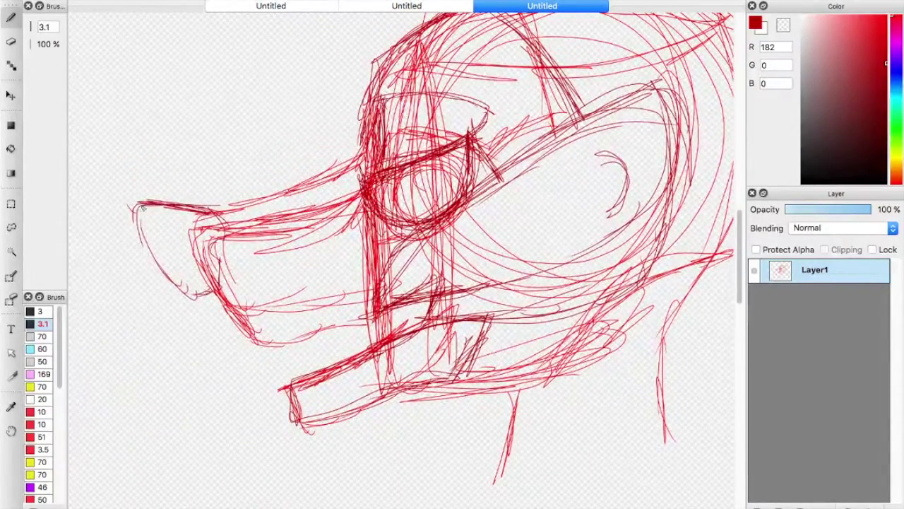
left_click_drag(139, 221, 165, 277)
mouse_move(137, 236)
left_mouse_down()
mouse_move(198, 300)
mouse_move(228, 238)
mouse_move(216, 211)
left_mouse_up()
Darken the concave bridge curve from the forehead down to the muzzle and erase loose strokes beside it.
mouse_move(372, 162)
left_mouse_down()
mouse_move(377, 288)
mouse_move(350, 231)
left_mouse_up()
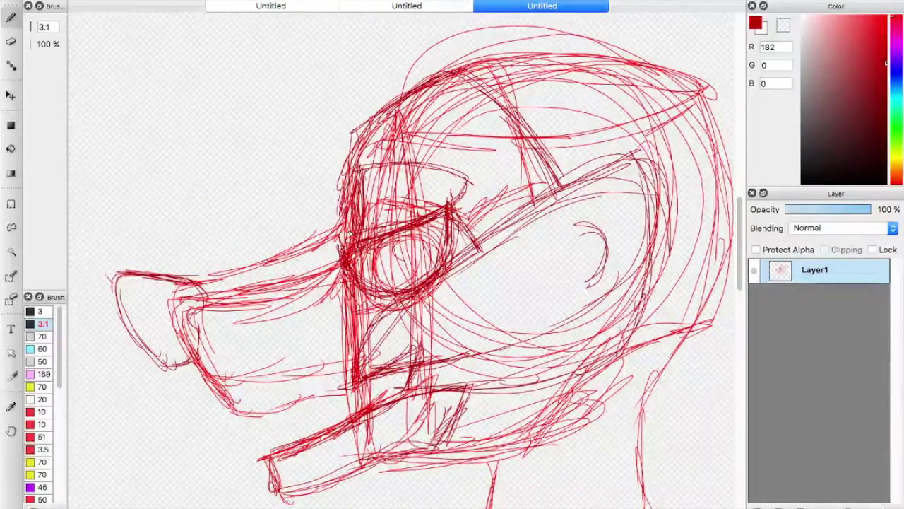
mouse_move(303, 241)
left_mouse_down()
mouse_move(346, 202)
mouse_move(296, 269)
left_mouse_up()
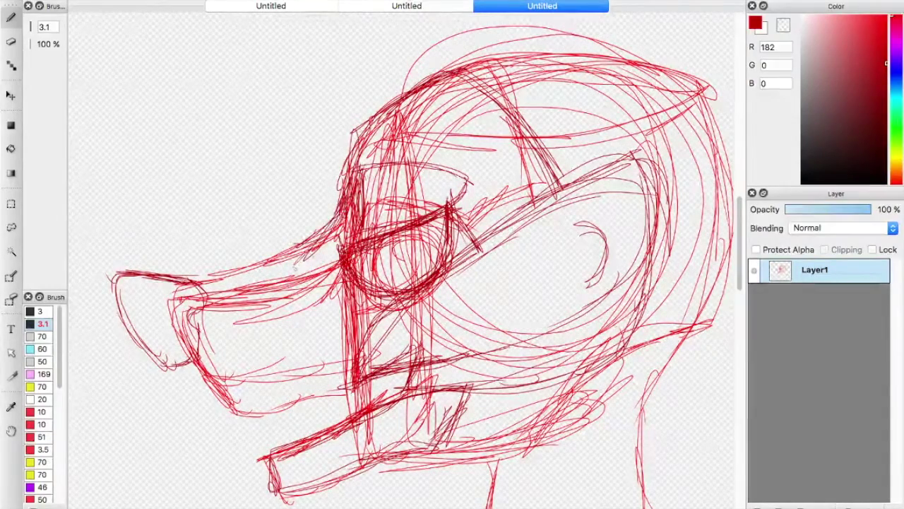
left_click_drag(349, 202, 279, 275)
left_click_drag(362, 188, 290, 286)
key("e")
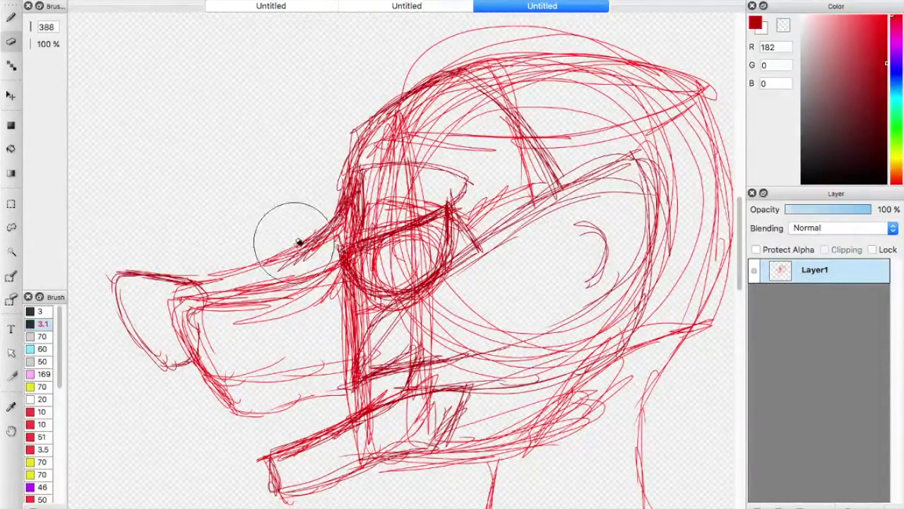
left_click_drag(298, 239, 267, 241)
key("b")
Outline the muzzle side panel's curved front edge and add dark strokes along its lower part back to the mouth corner.
scroll(170, 183, "down", 3)
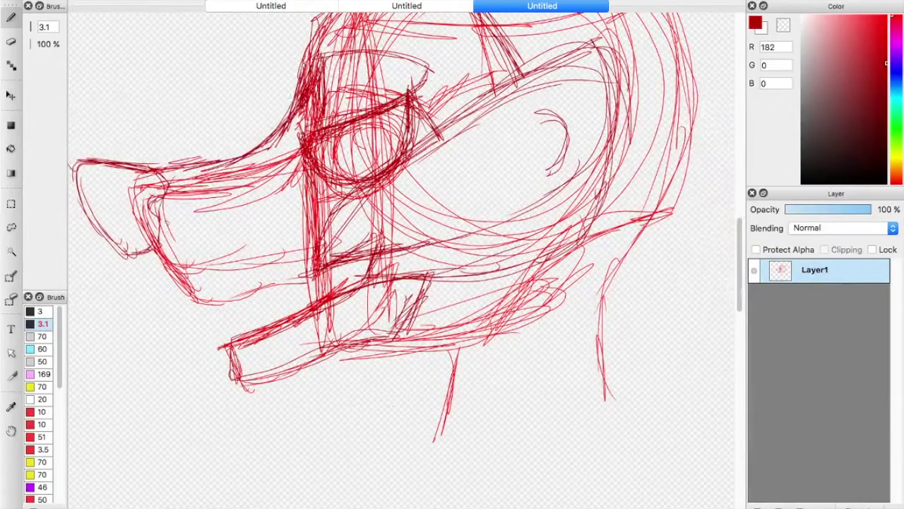
mouse_move(159, 225)
left_mouse_down()
mouse_move(194, 274)
mouse_move(349, 224)
left_mouse_up()
mouse_move(168, 183)
left_mouse_down()
mouse_move(194, 171)
mouse_move(289, 164)
left_mouse_up()
left_click_drag(192, 172, 319, 180)
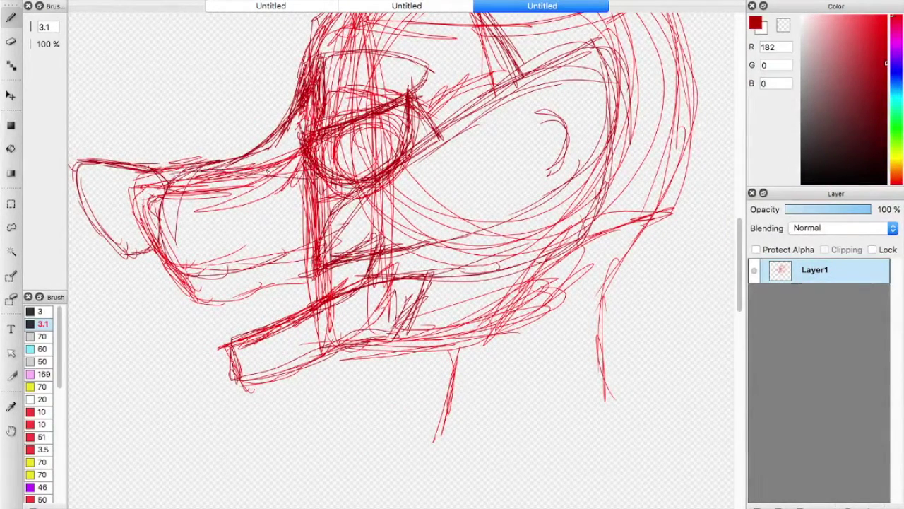
mouse_move(219, 183)
left_mouse_down()
mouse_move(360, 188)
mouse_move(294, 256)
left_mouse_up()
left_click_drag(371, 228, 317, 246)
mouse_move(383, 193)
left_mouse_down()
mouse_move(325, 244)
mouse_move(287, 263)
left_mouse_up()
left_click_drag(342, 255, 284, 264)
mouse_move(267, 265)
left_mouse_down()
mouse_move(205, 268)
mouse_move(291, 172)
mouse_move(276, 268)
left_mouse_up()
Sketch the ear base with slanted dark red strokes from the crown down to the cheek panel's upper back corner.
scroll(330, 263, "down", 5)
scroll(355, 197, "up", 2)
scroll(353, 208, "up", 4)
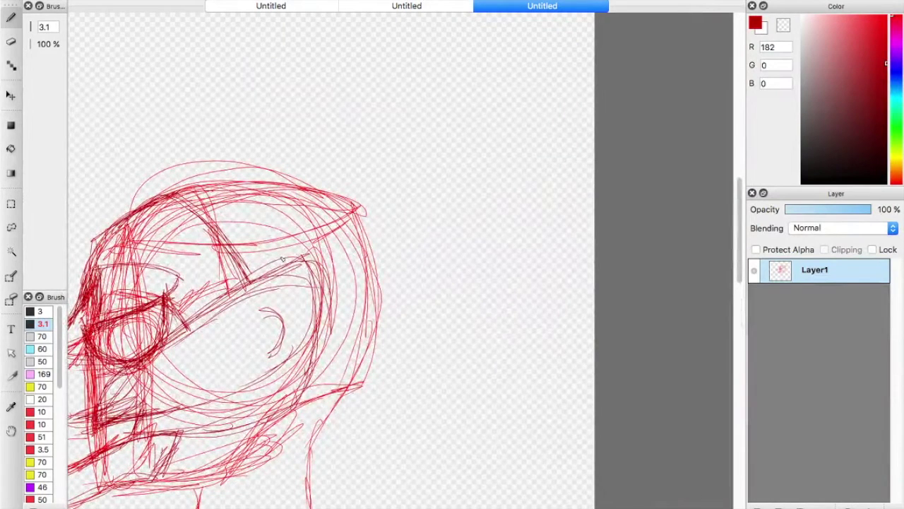
left_click_drag(264, 193, 308, 257)
left_click_drag(306, 253, 276, 308)
left_click_drag(267, 198, 326, 290)
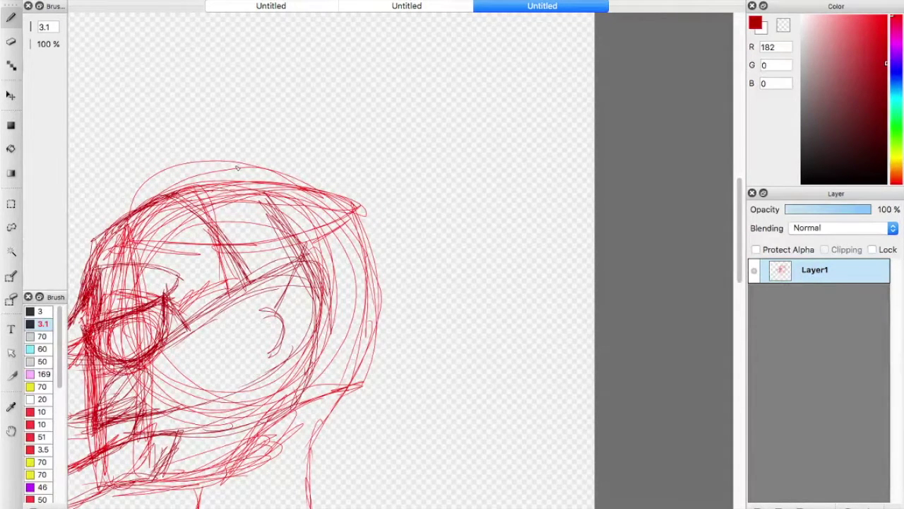
Draw a tall pointed ear sweeping up and back from the crown, with its rear edge returning toward the cheek panel.
left_click_drag(289, 180, 288, 218)
mouse_move(267, 223)
left_mouse_down()
mouse_move(252, 237)
mouse_move(412, 127)
mouse_move(255, 256)
mouse_move(255, 231)
left_mouse_up()
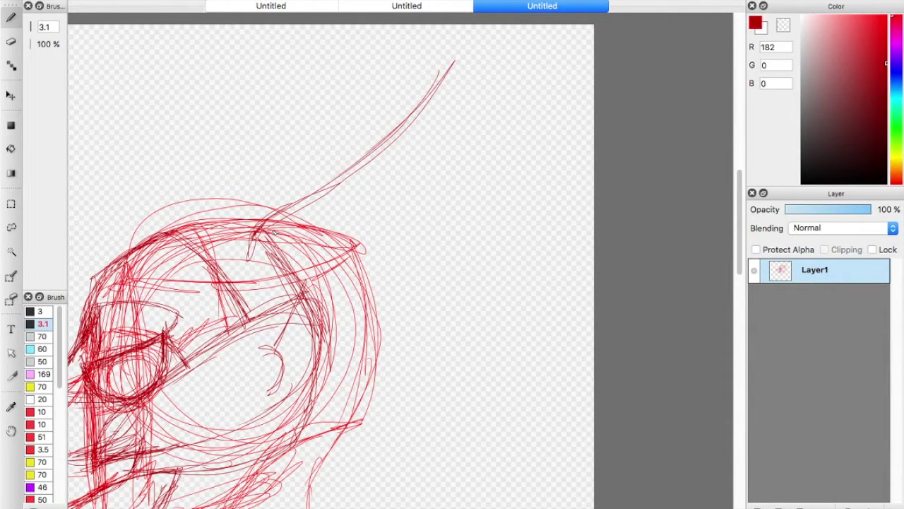
mouse_move(290, 380)
left_mouse_down()
mouse_move(328, 400)
mouse_move(380, 408)
mouse_move(455, 92)
mouse_move(361, 152)
mouse_move(244, 277)
left_mouse_up()
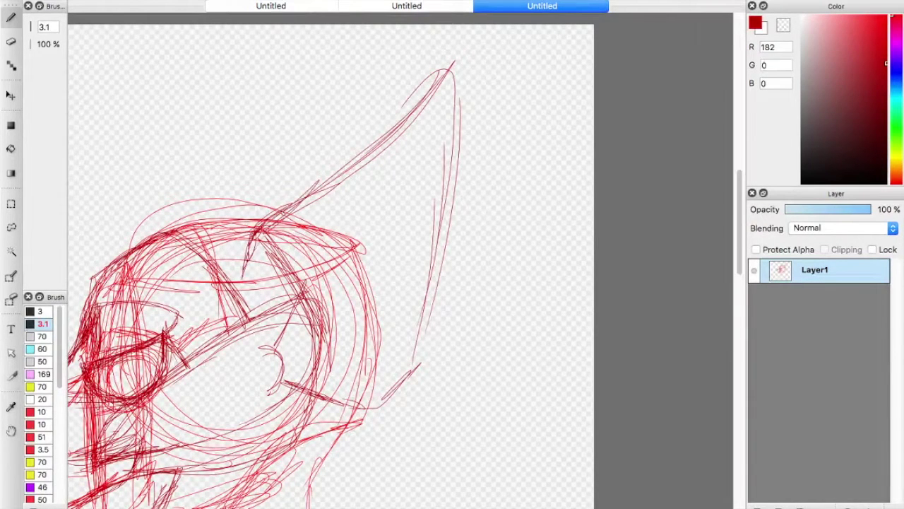
Reinforce the ear's front edge and tip, and draw a narrower rear edge curving down to the head and ear base.
mouse_move(297, 205)
left_mouse_down()
mouse_move(462, 145)
mouse_move(452, 71)
mouse_move(333, 311)
mouse_move(257, 330)
mouse_move(403, 206)
mouse_move(453, 68)
mouse_move(387, 251)
mouse_move(357, 152)
mouse_move(258, 224)
mouse_move(263, 281)
left_mouse_up()
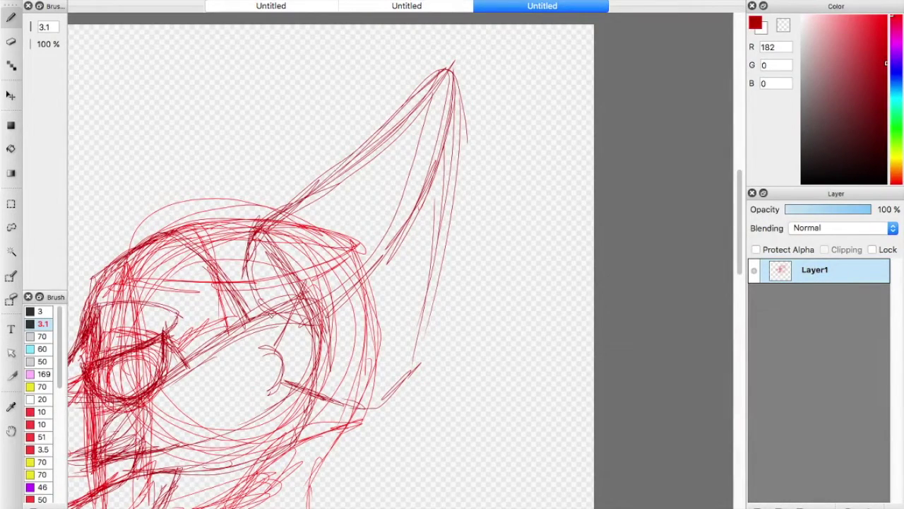
mouse_move(271, 315)
left_mouse_down()
mouse_move(400, 235)
mouse_move(454, 59)
left_mouse_up()
mouse_move(297, 390)
left_mouse_down()
mouse_move(295, 324)
mouse_move(290, 393)
left_mouse_up()
mouse_move(326, 251)
left_mouse_down()
mouse_move(370, 210)
mouse_move(505, 130)
left_mouse_up()
Darken the muzzle's slanted front edge and the upper jaw's lower edge back to the mouth corner.
key("super+minus")
left_click_drag(275, 297, 347, 297)
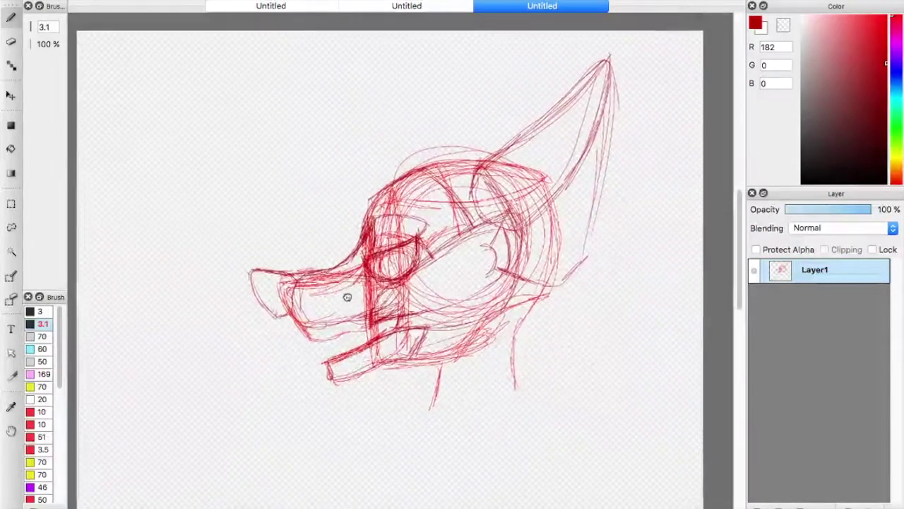
scroll(347, 297, "left", 1)
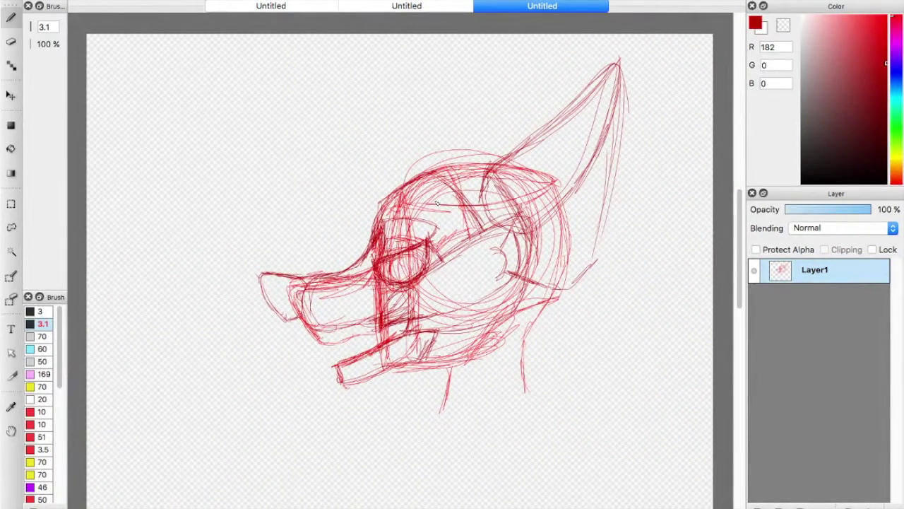
scroll(390, 309, "up", 5)
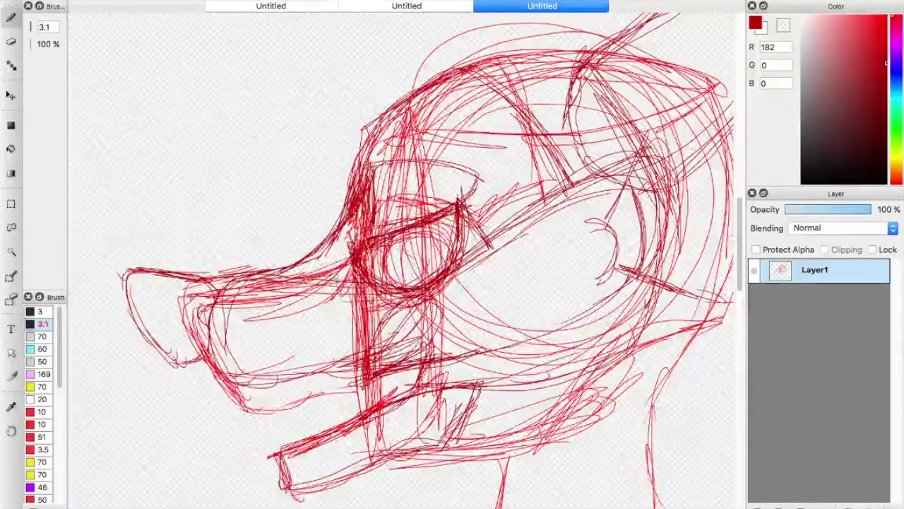
left_click_drag(223, 227, 273, 288)
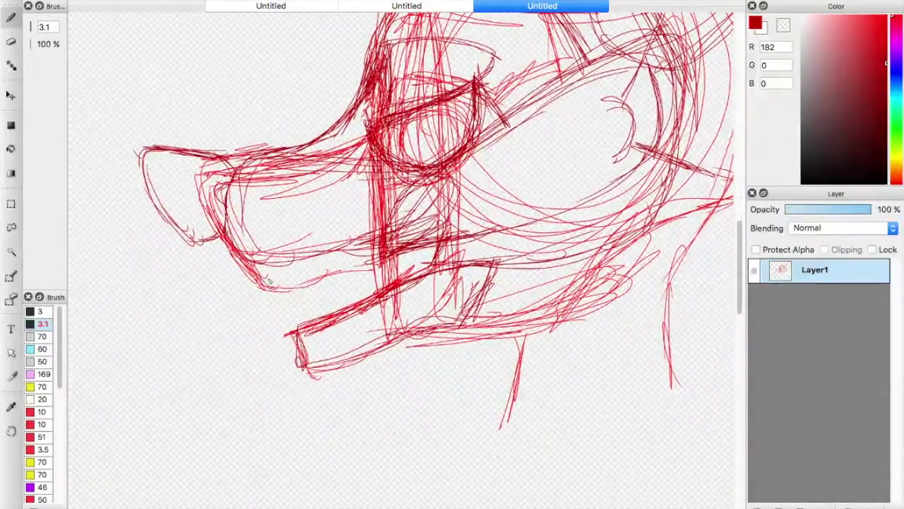
mouse_move(237, 257)
left_mouse_down()
mouse_move(288, 296)
mouse_move(370, 261)
mouse_move(308, 289)
left_mouse_up()
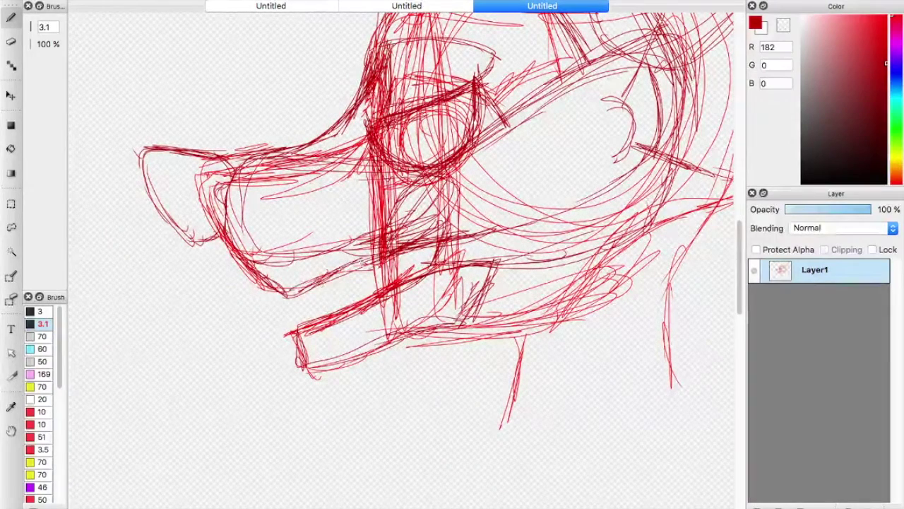
left_click_drag(377, 249, 282, 295)
left_click_drag(247, 270, 282, 295)
mouse_move(217, 226)
left_mouse_down()
mouse_move(284, 293)
mouse_move(370, 247)
mouse_move(414, 250)
left_mouse_up()
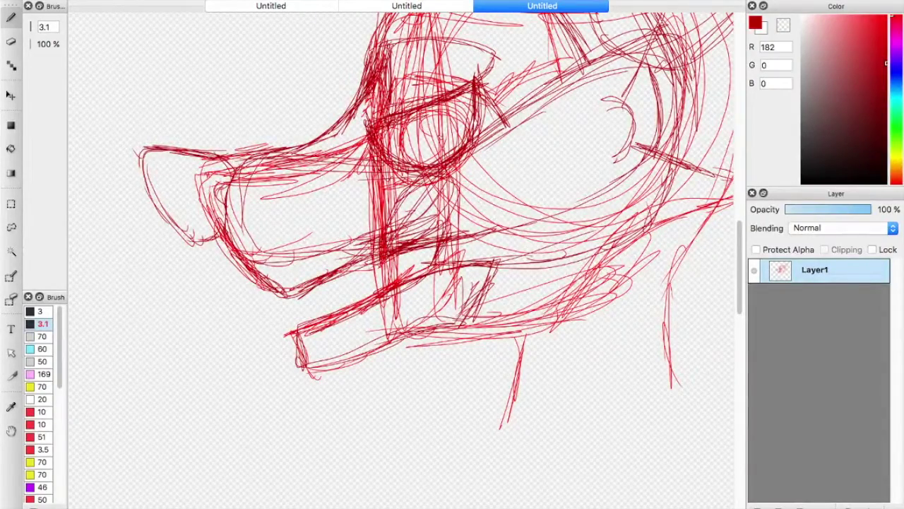
Erase the small human ear curve inside the cheek panel.
left_click_drag(515, 125, 303, 232)
key("e")
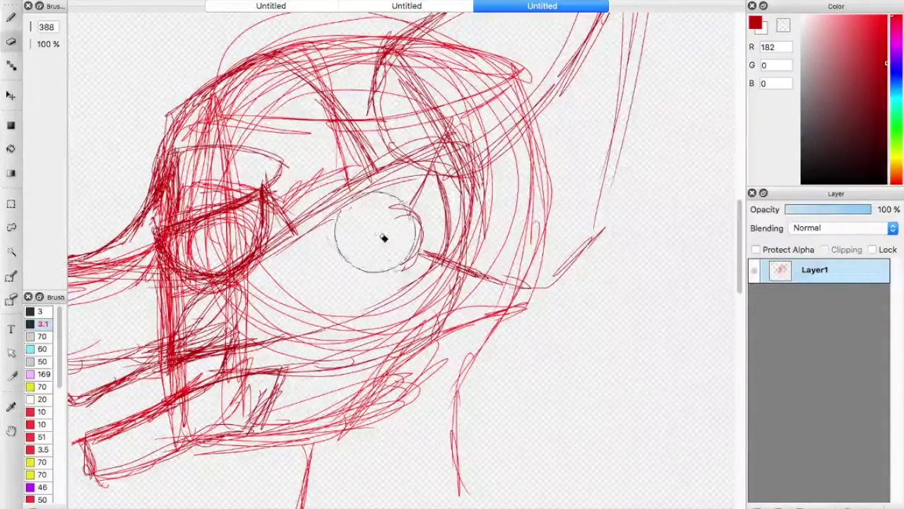
left_click_drag(384, 238, 388, 242)
key("b")
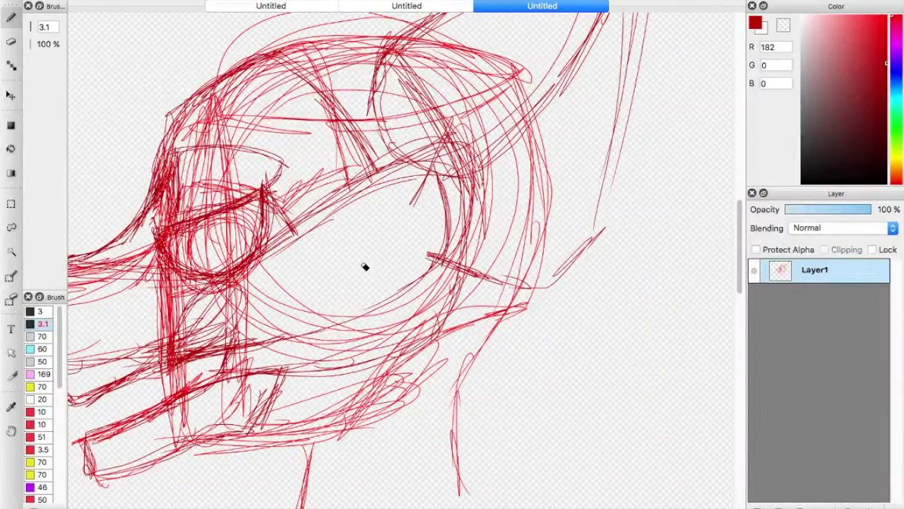